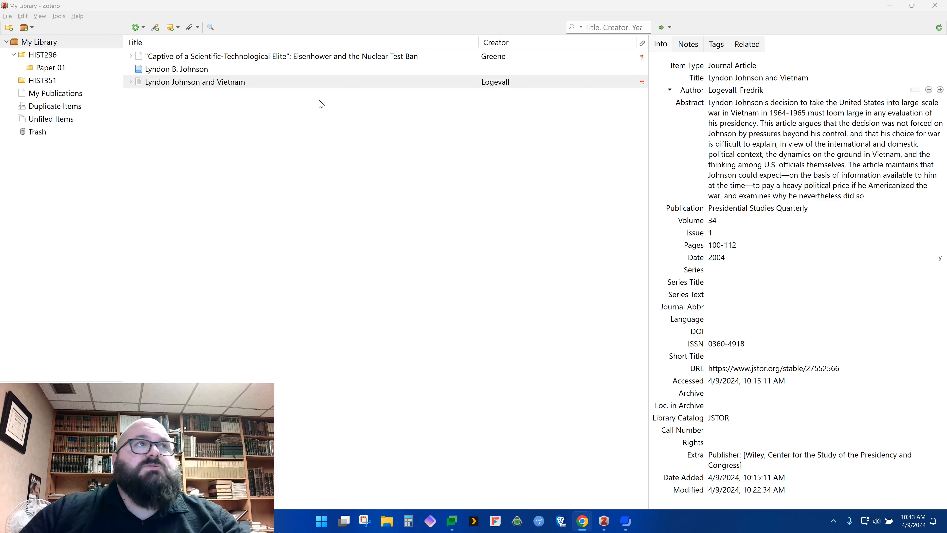
# - Open the JSTOR Full Text PDF attached to the "Lyndon Johnson and Vietnam" article in the reader
pyautogui.click(198, 88)
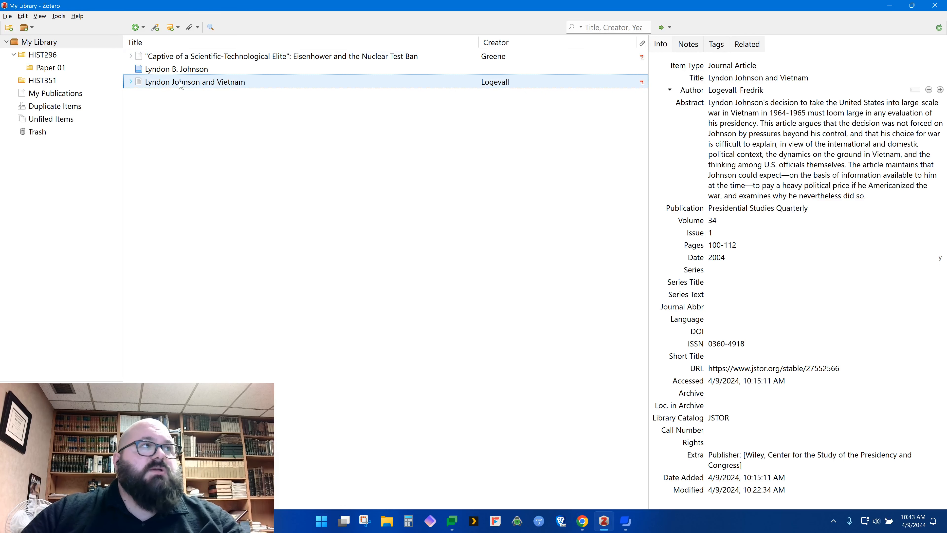
pyautogui.click(130, 81)
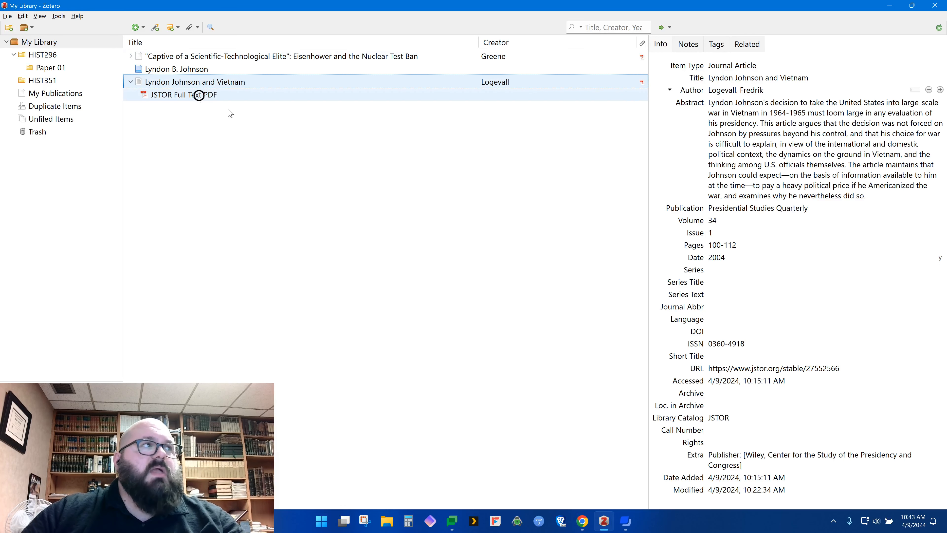
pyautogui.click(196, 96)
pyautogui.doubleClick(211, 96)
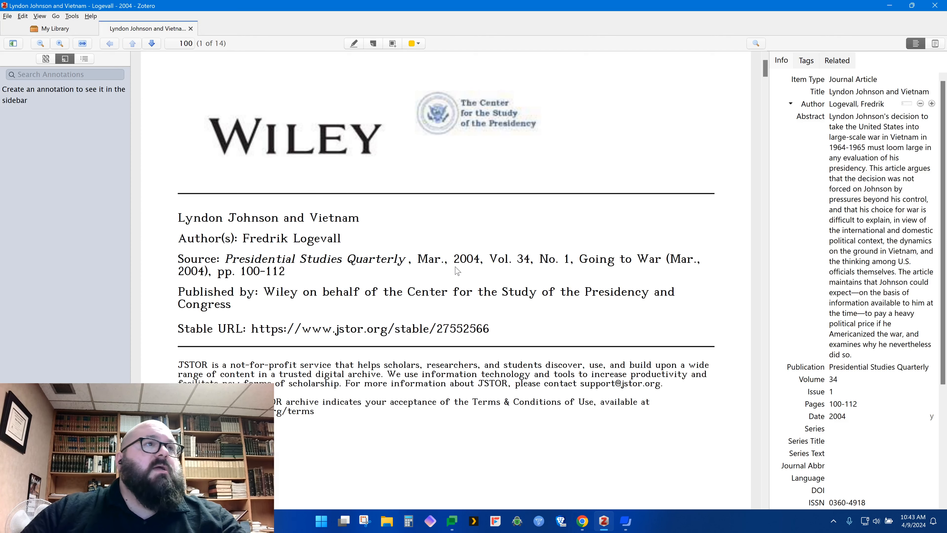
pyautogui.click(57, 29)
pyautogui.click(156, 34)
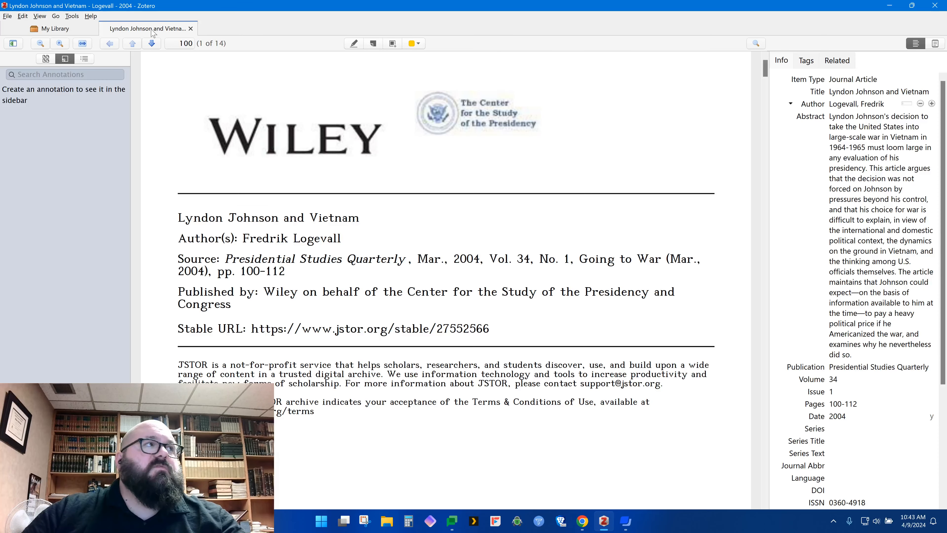
# - Hide the annotations sidebar and the item details pane, and show both again
pyautogui.click(17, 48)
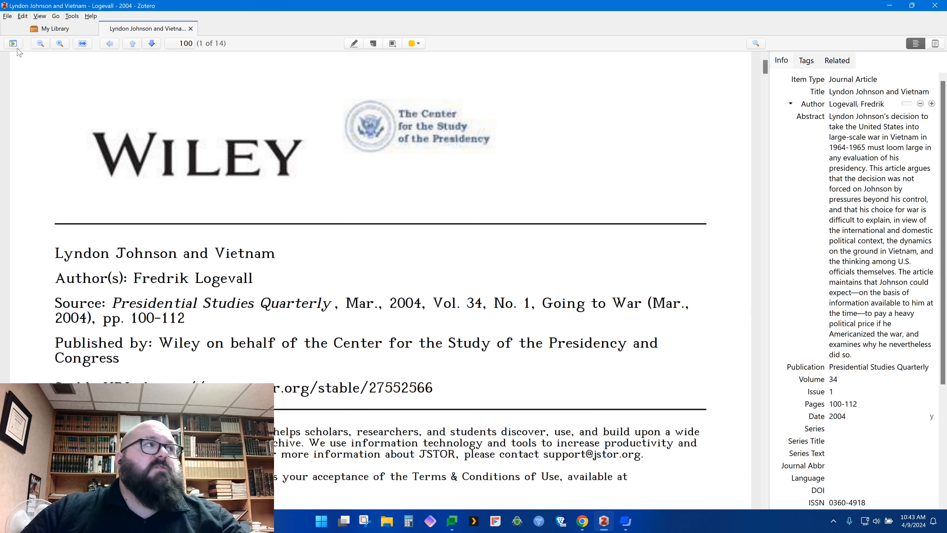
pyautogui.click(930, 43)
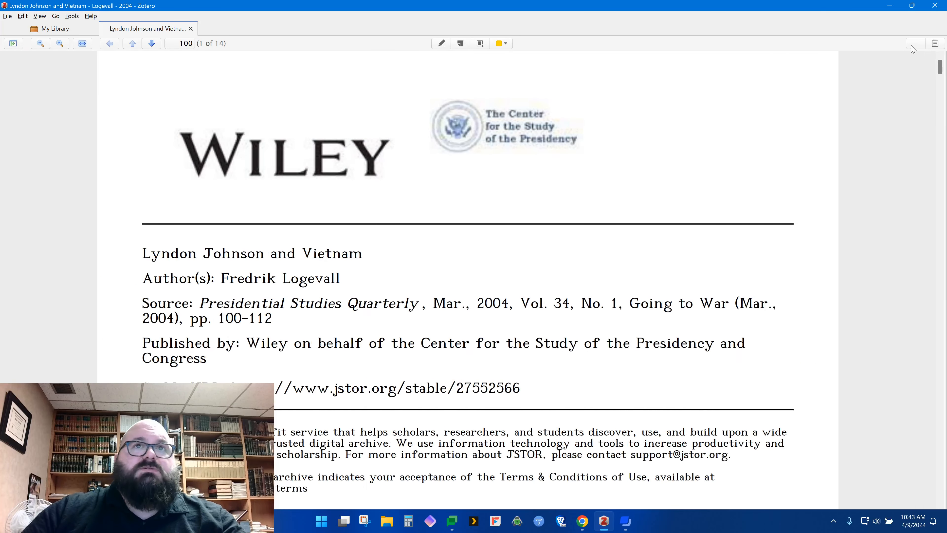
pyautogui.click(14, 43)
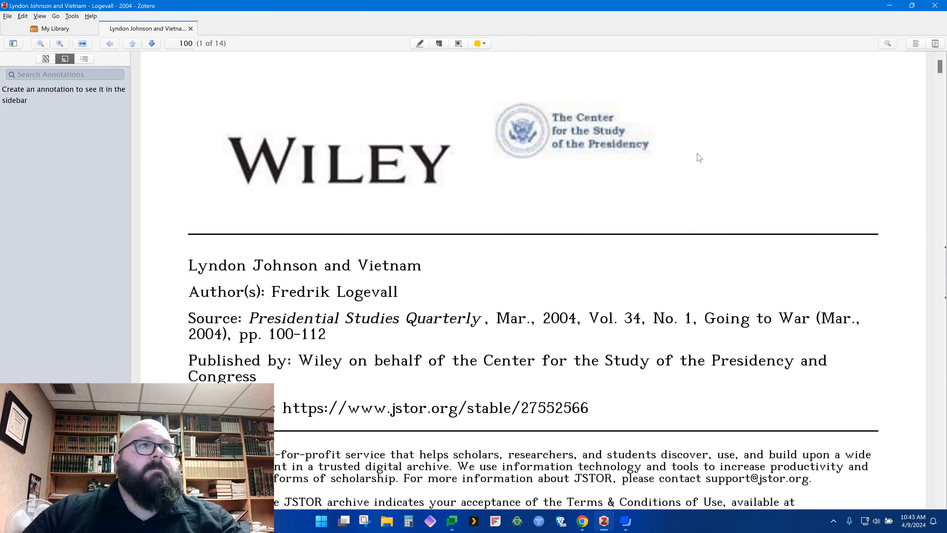
pyautogui.click(917, 44)
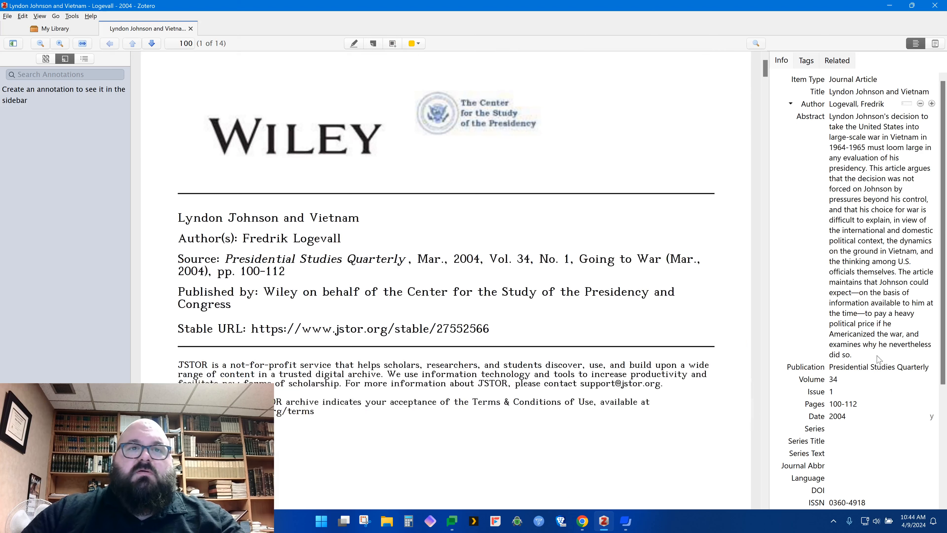
# - Look through the article's bibliographic details beside the PDF and display its notes pane
pyautogui.click(892, 297)
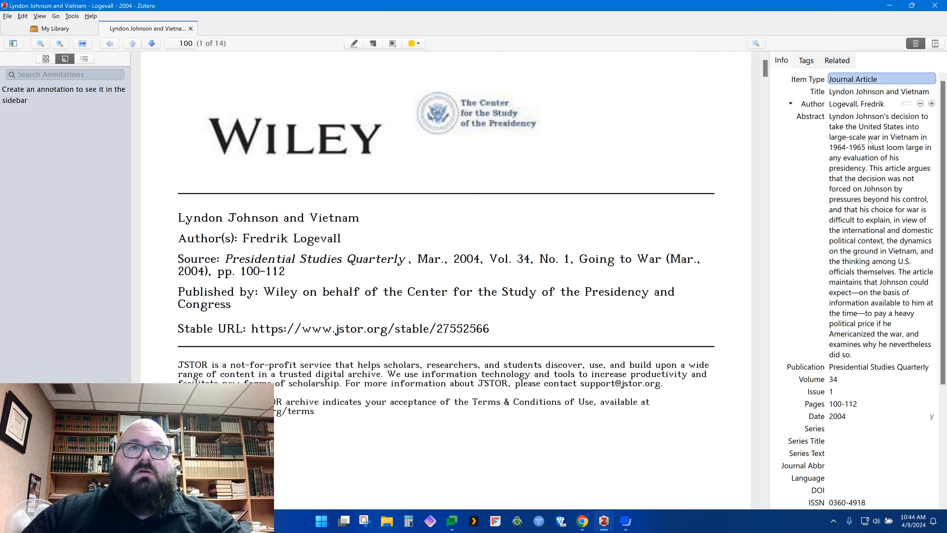
pyautogui.scroll(-4, 877, 378)
pyautogui.click(875, 371)
pyautogui.scroll(4, 872, 349)
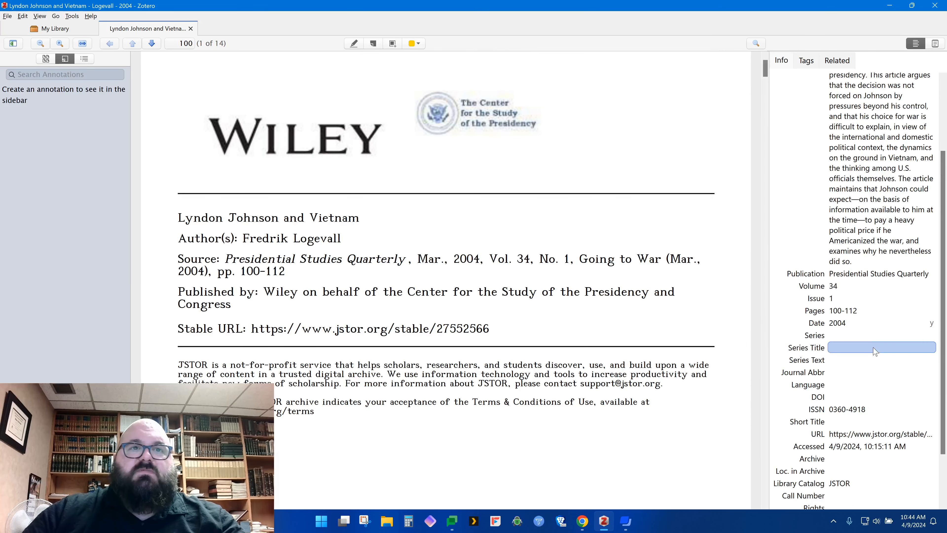
pyautogui.click(936, 44)
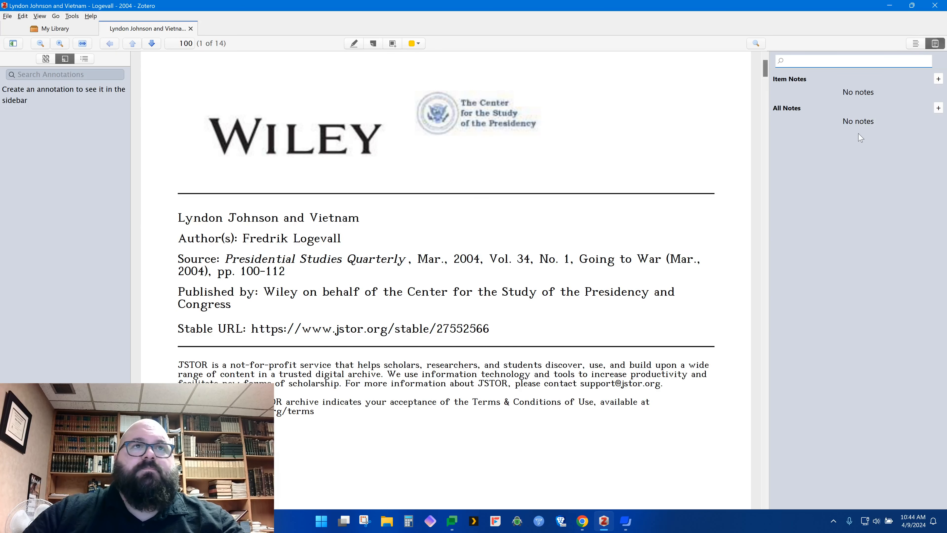
# - Add a note reading "This is a good note." to the "Lyndon Johnson and Vietnam" item in the library
pyautogui.click(65, 28)
pyautogui.click(182, 97)
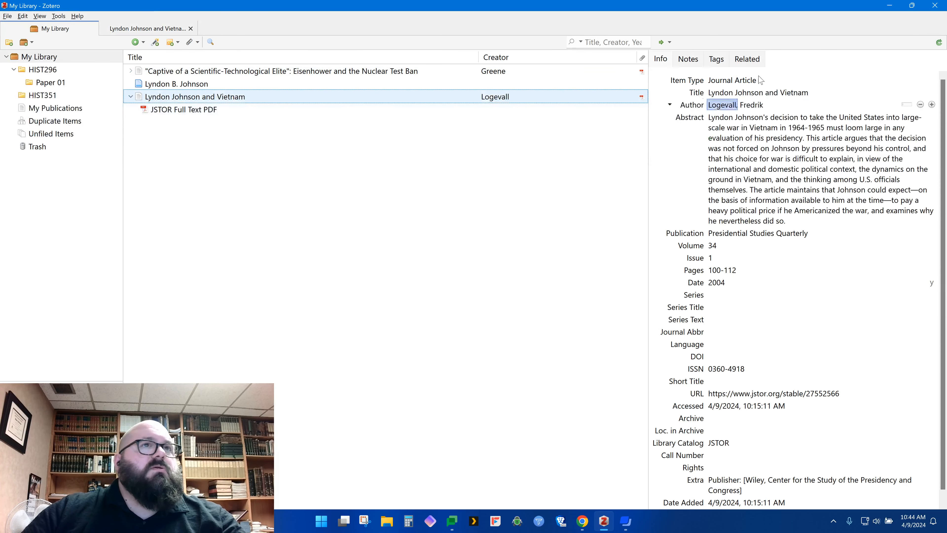
pyautogui.click(689, 59)
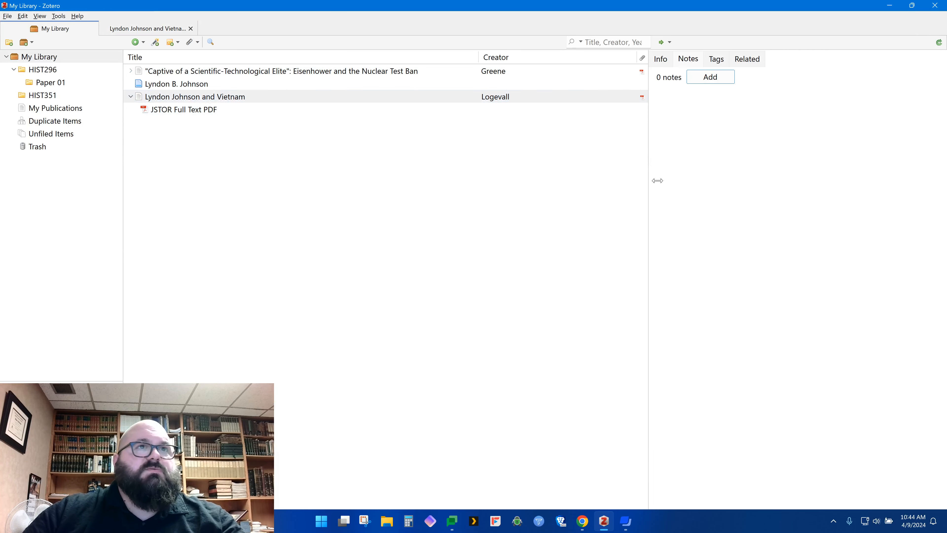
pyautogui.click(710, 77)
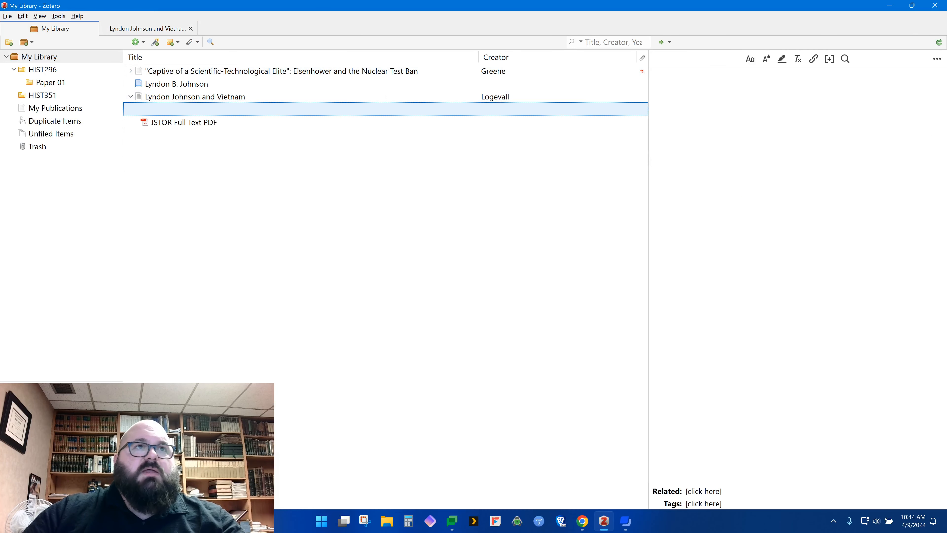
pyautogui.write('This is a')
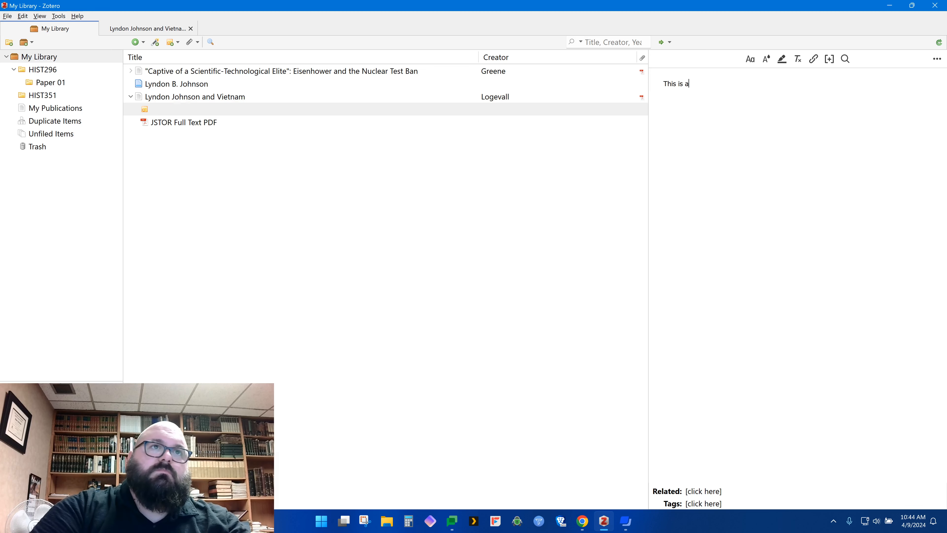
pyautogui.write(' good note.')
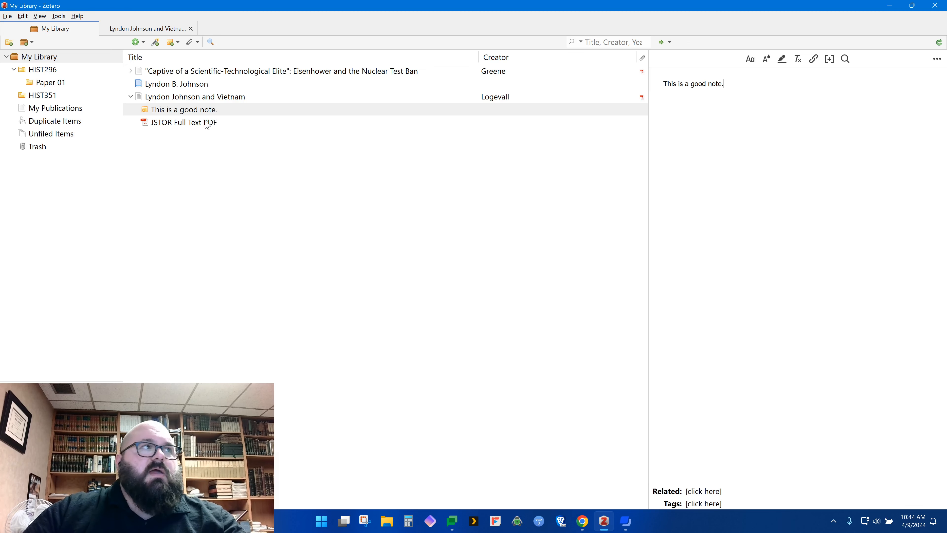
# - View the article's notes list, open the note from it, and look at the actions available for the note
pyautogui.click(176, 99)
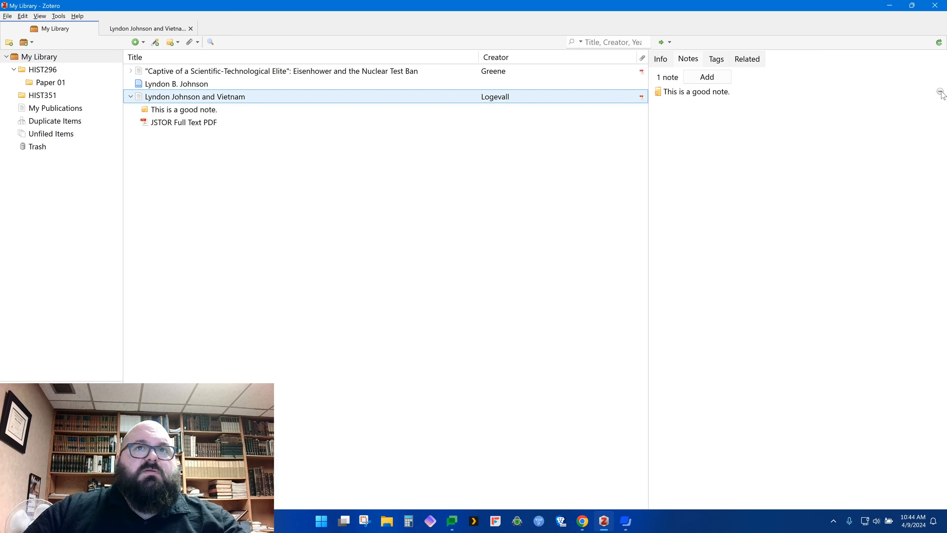
pyautogui.click(691, 92)
pyautogui.rightClick(187, 110)
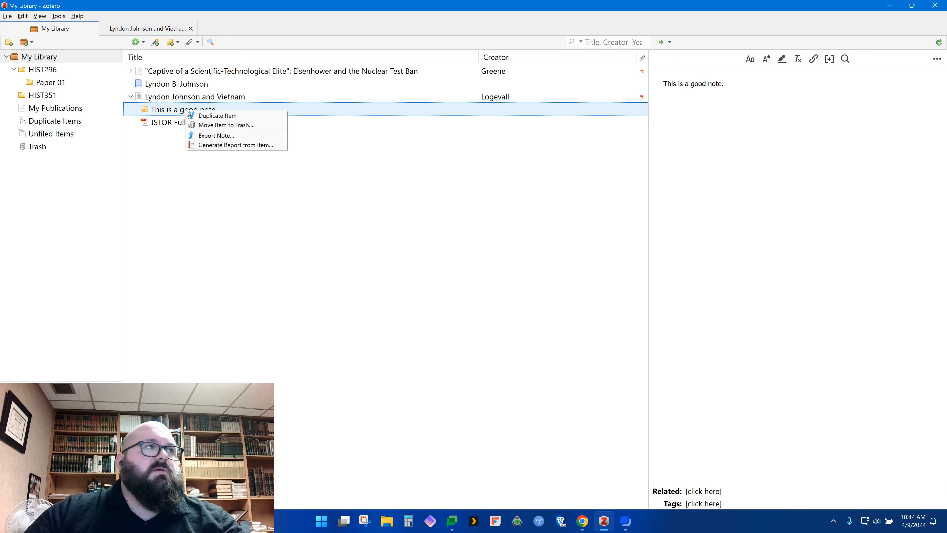
pyautogui.click(452, 224)
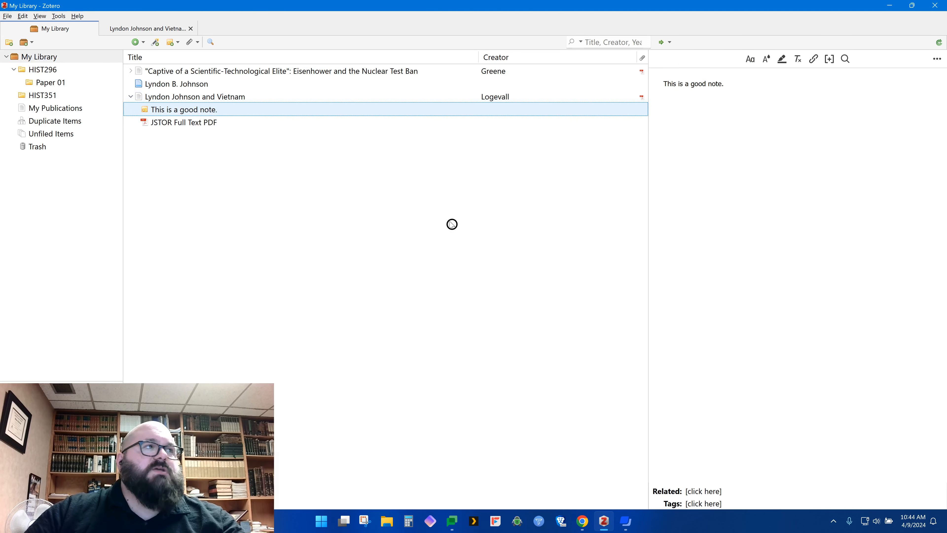
pyautogui.click(220, 96)
pyautogui.moveTo(242, 112); pyautogui.dragTo(206, 111)
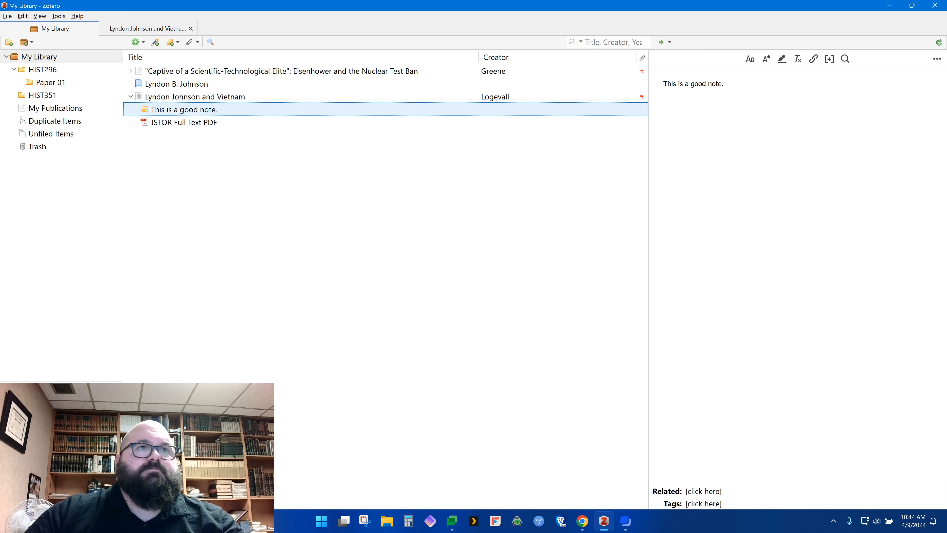
# - Highlight the whole note text in yellow and try to insert a citation into the note
pyautogui.tripleClick(663, 81)
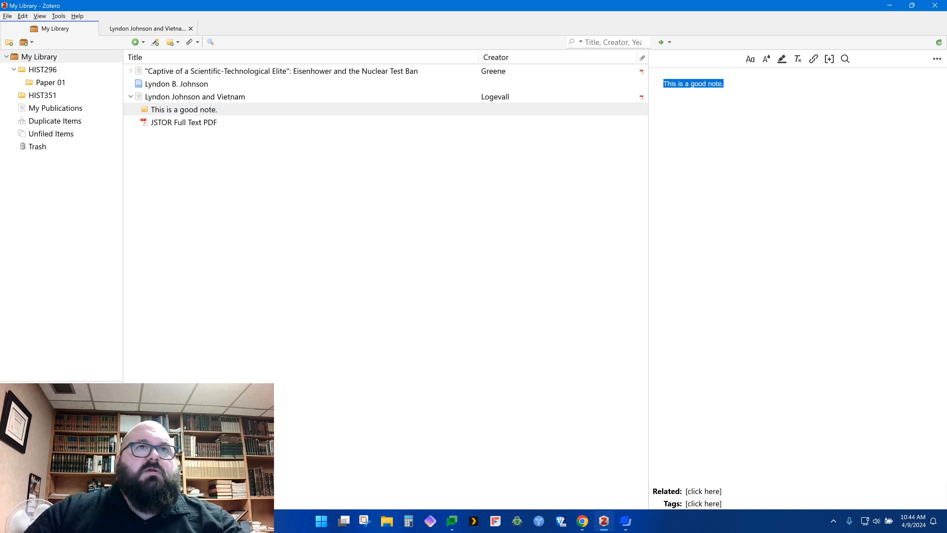
pyautogui.click(751, 60)
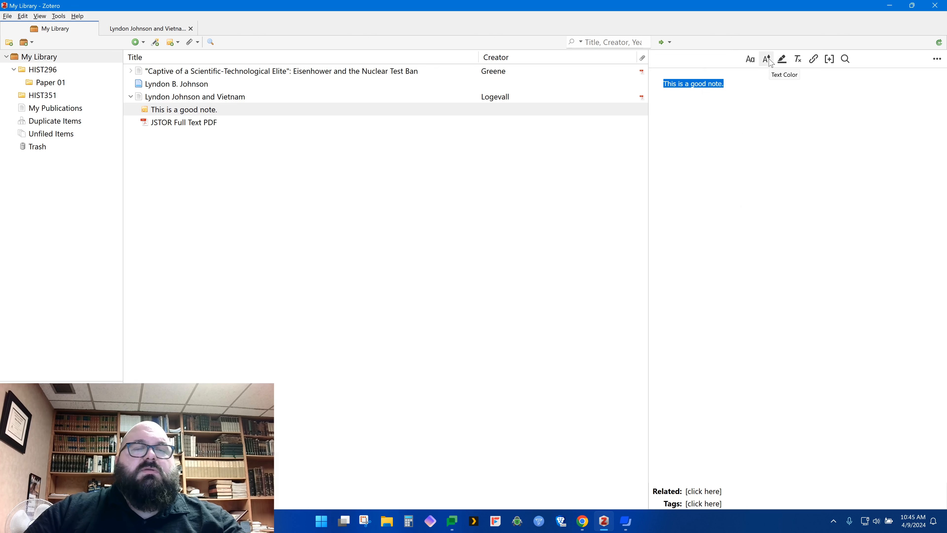
pyautogui.click(783, 59)
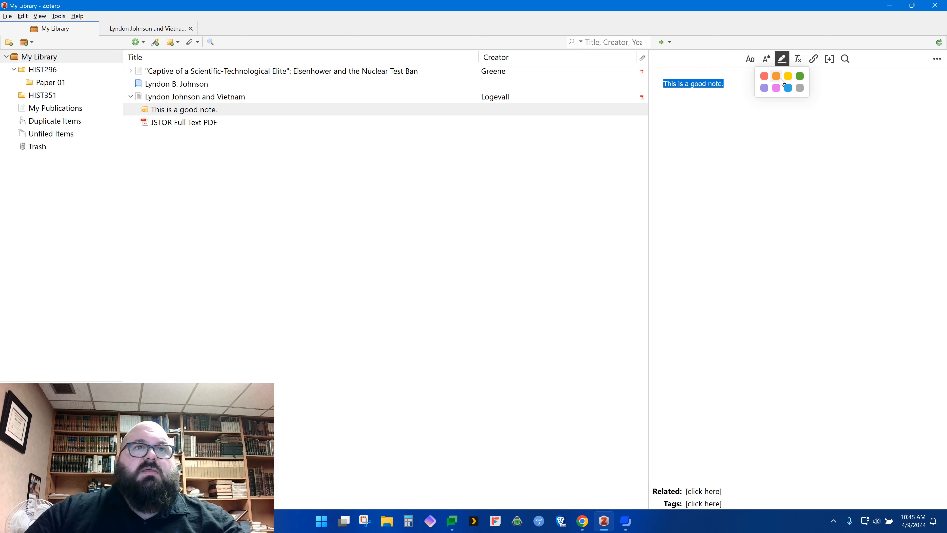
pyautogui.click(788, 79)
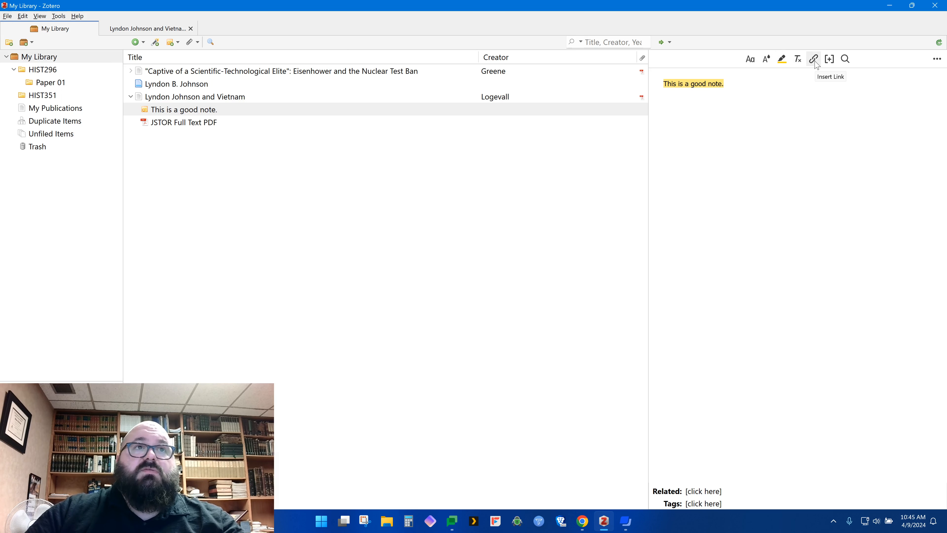
pyautogui.click(832, 64)
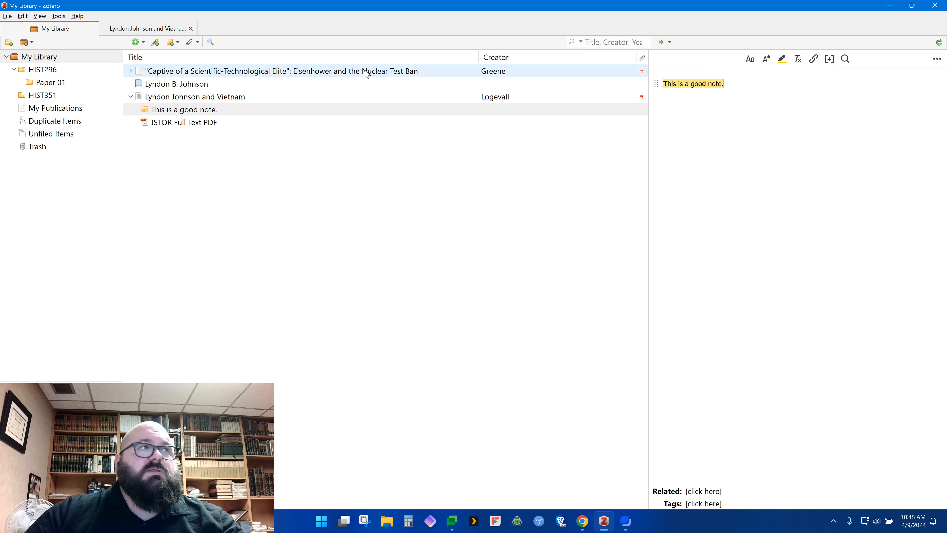
pyautogui.click(830, 59)
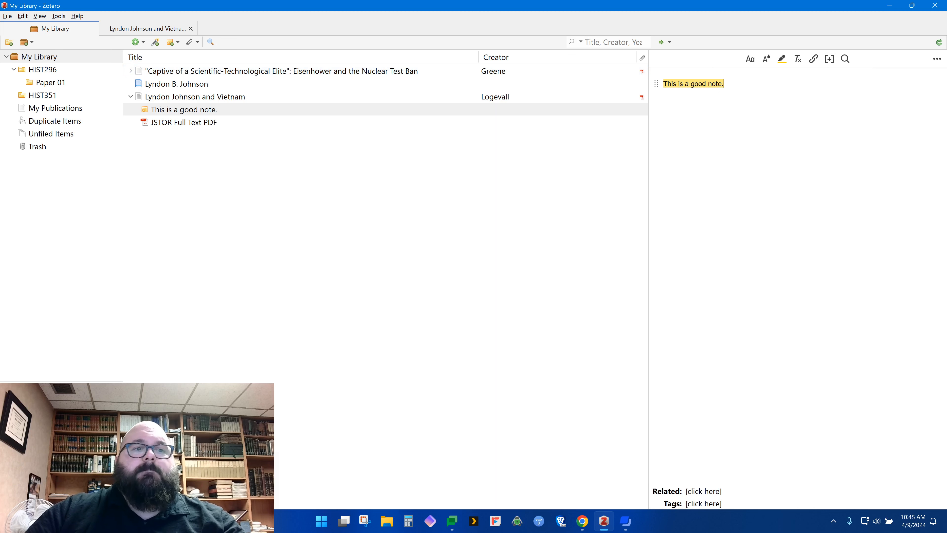
# - Relate the note to the article "Captive of a Scientific-Technological Elite": Eisenhower and the Nuclear Test Ban
pyautogui.click(696, 495)
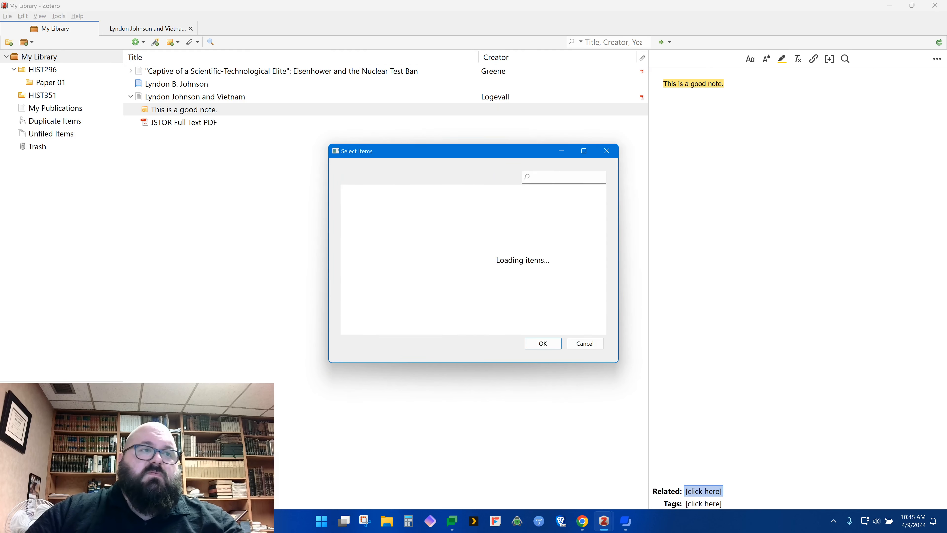
pyautogui.click(513, 217)
pyautogui.click(474, 205)
pyautogui.click(559, 340)
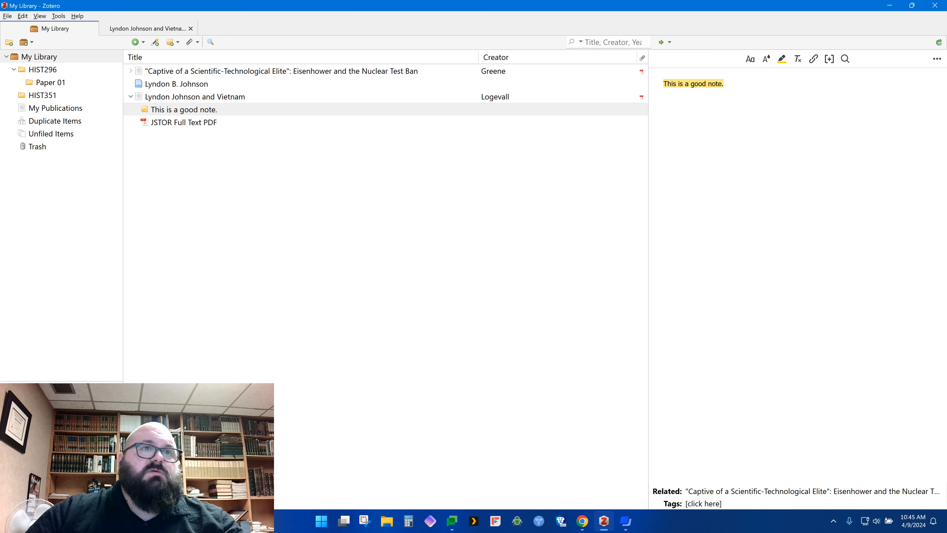
# - Check the related items of the Eisenhower article and of the note to see how they are linked
pyautogui.click(237, 71)
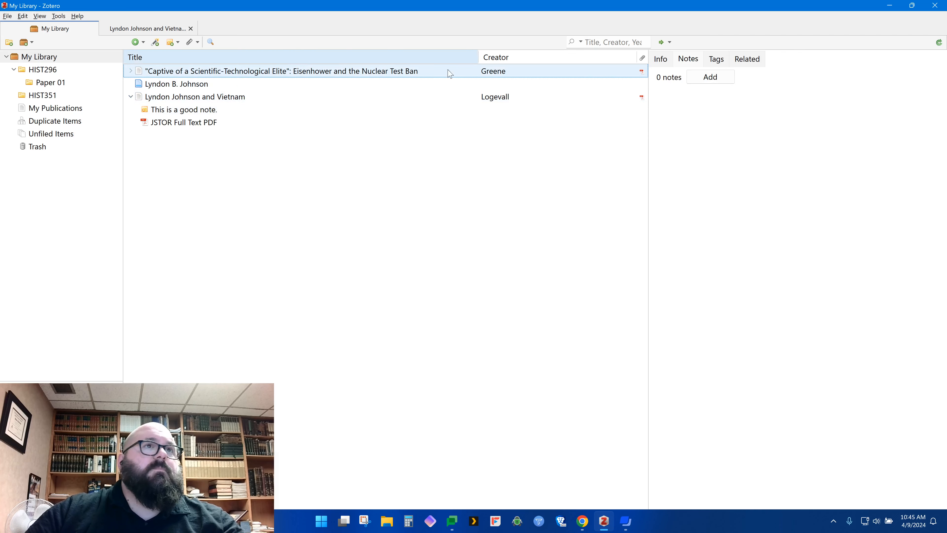
pyautogui.click(761, 60)
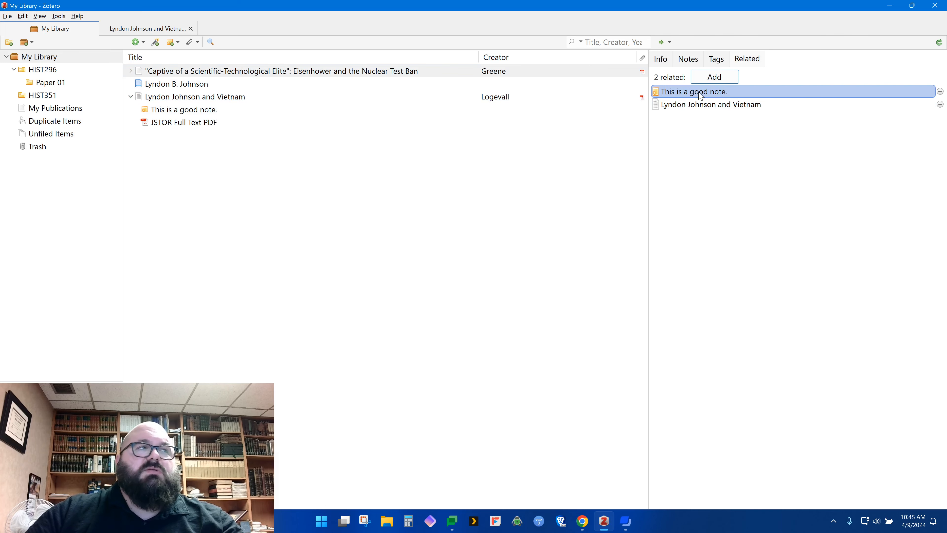
pyautogui.click(228, 110)
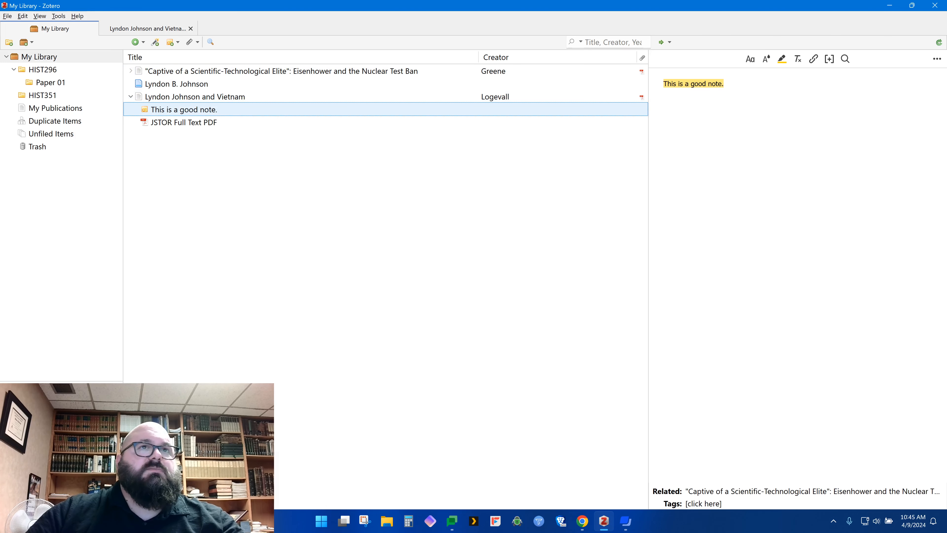
pyautogui.click(742, 492)
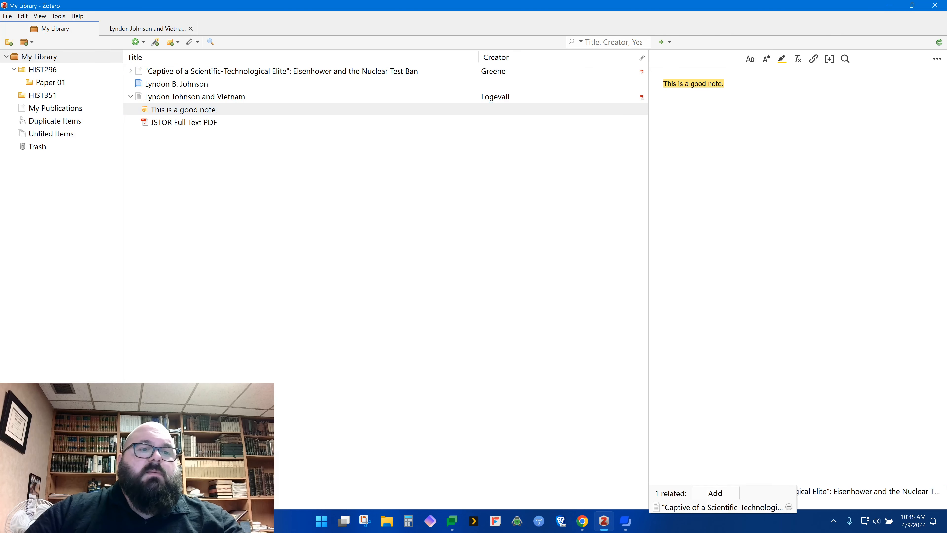
pyautogui.click(793, 467)
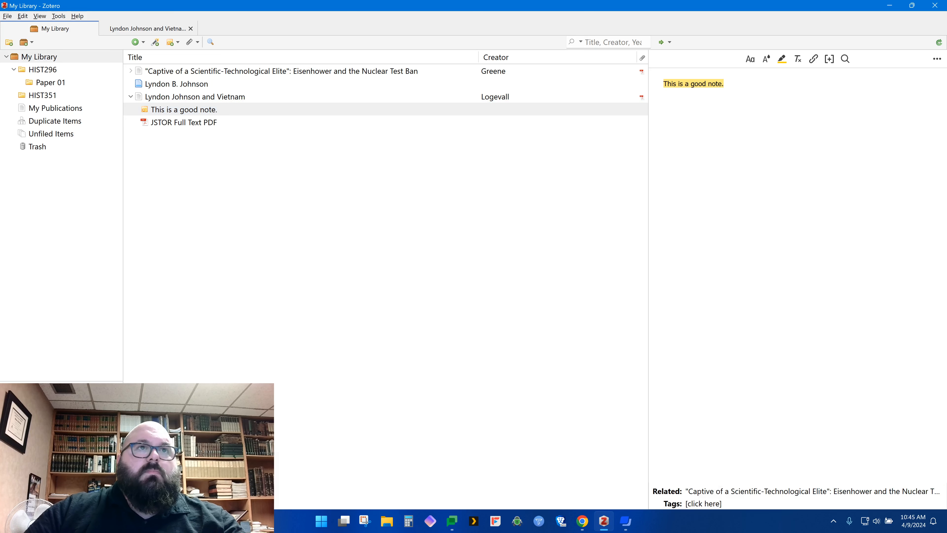
# - Remove the yellow highlighting from the note text
pyautogui.hotkey('ctrl', 'a')
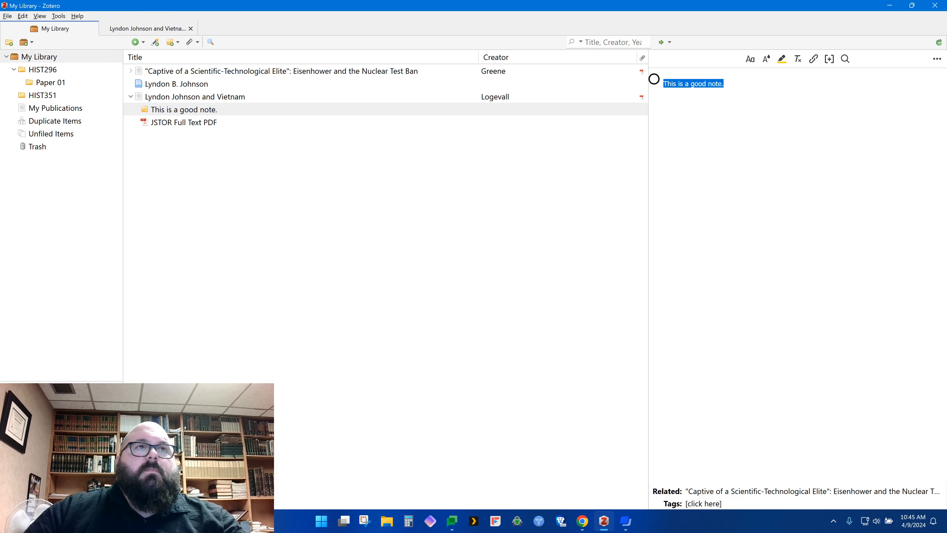
pyautogui.click(763, 95)
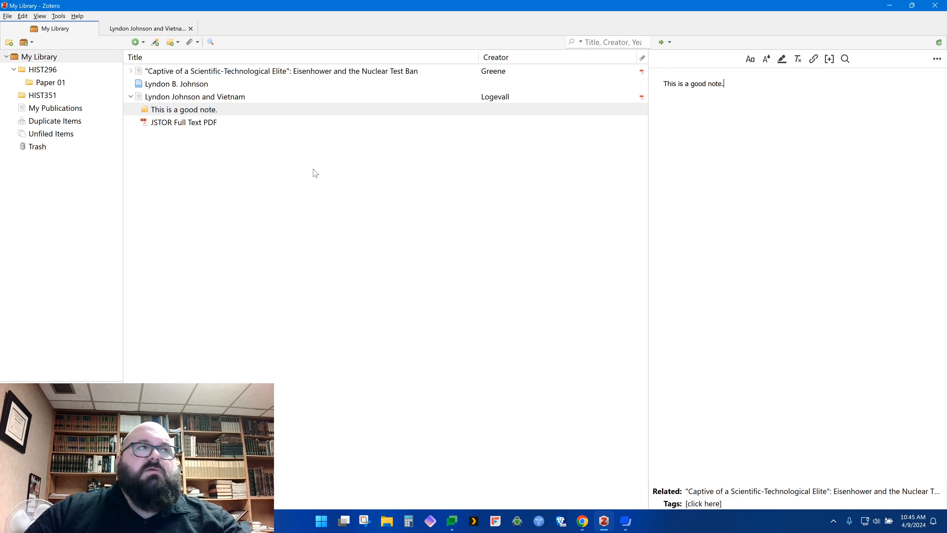
# - Return to the "Lyndon Johnson and Vietnam" PDF, widen its notes pane and view the existing item note
pyautogui.click(216, 97)
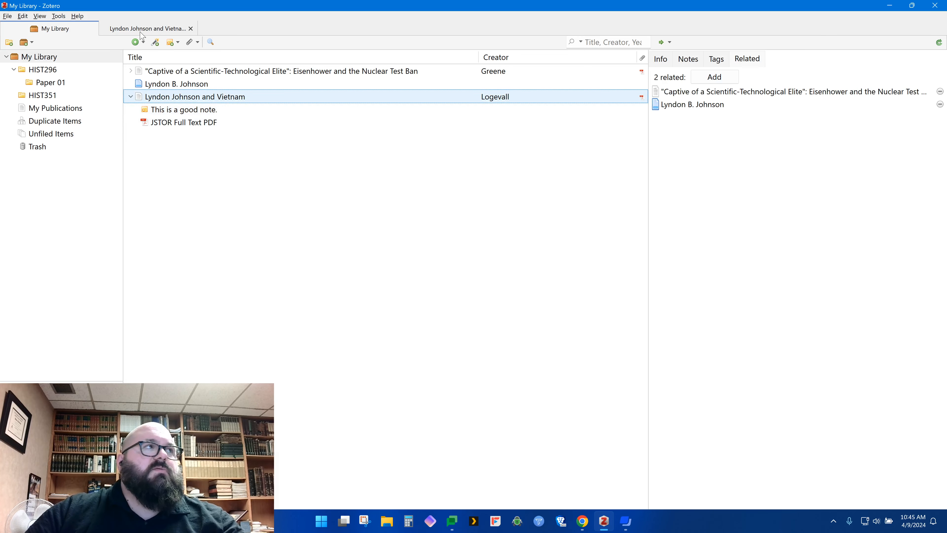
pyautogui.click(142, 30)
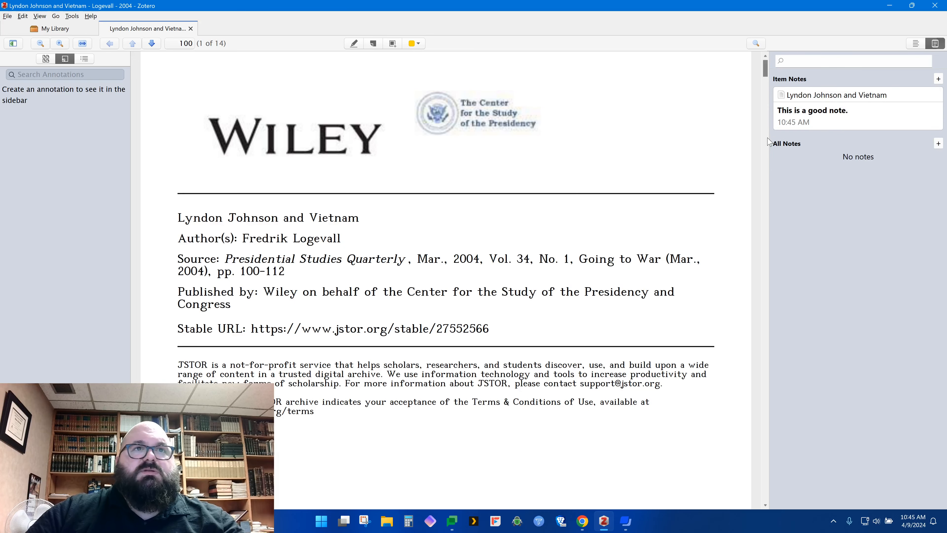
pyautogui.moveTo(768, 137); pyautogui.dragTo(736, 140)
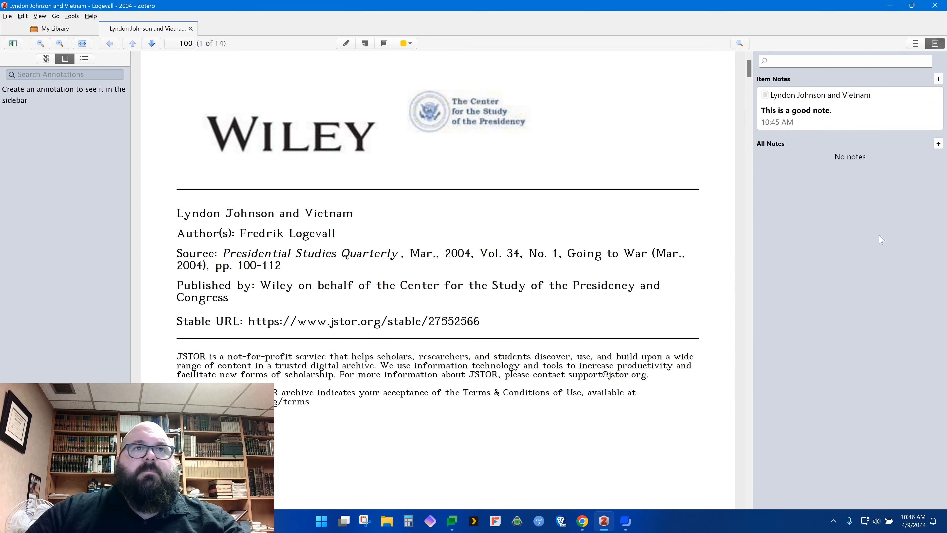
pyautogui.click(833, 113)
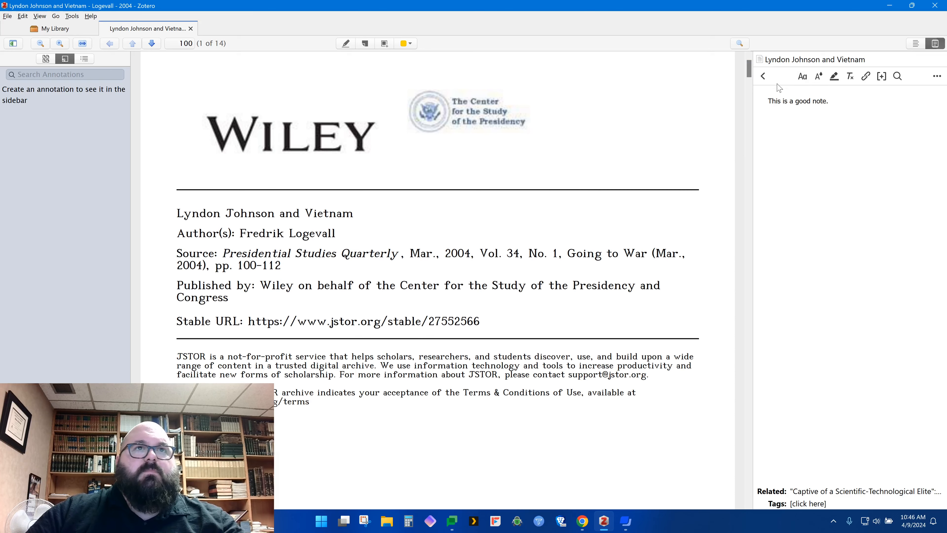
pyautogui.click(764, 76)
# - Highlight the first two sentences of the "In 1965, the United States" paragraph on page 100 in yellow
pyautogui.scroll(-2, 448, 194)
pyautogui.scroll(-10, 472, 184)
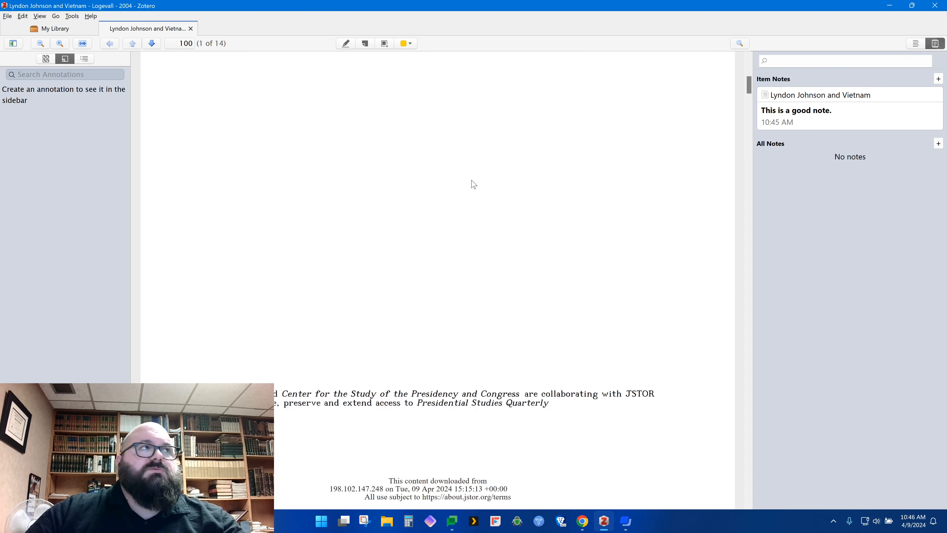
pyautogui.scroll(-12, 473, 184)
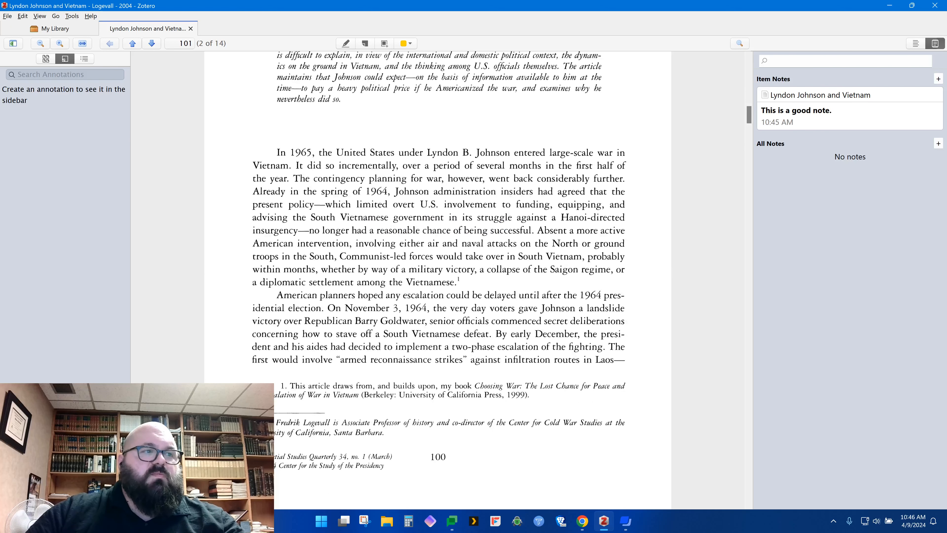
pyautogui.moveTo(279, 155)
pyautogui.mouseDown()
pyautogui.moveTo(296, 168)
pyautogui.moveTo(287, 179)
pyautogui.mouseUp()
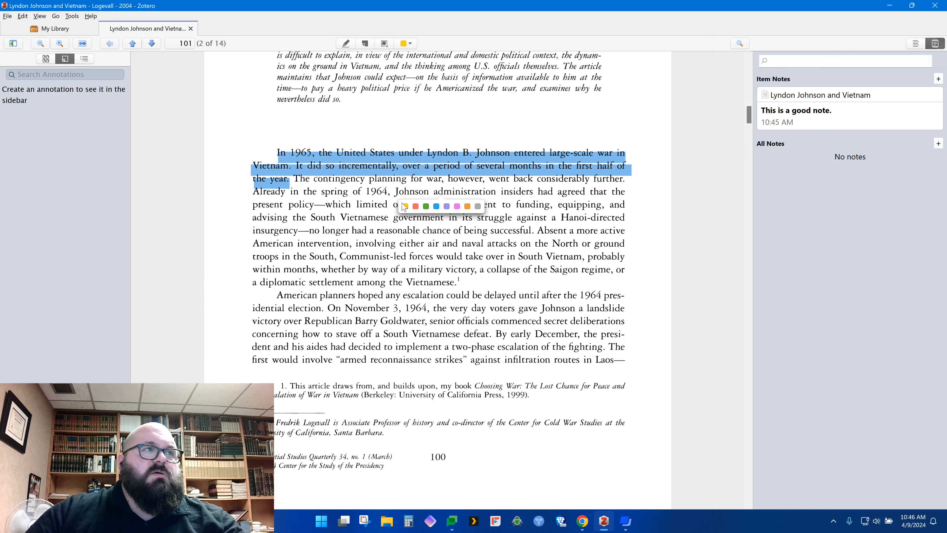
pyautogui.click(401, 204)
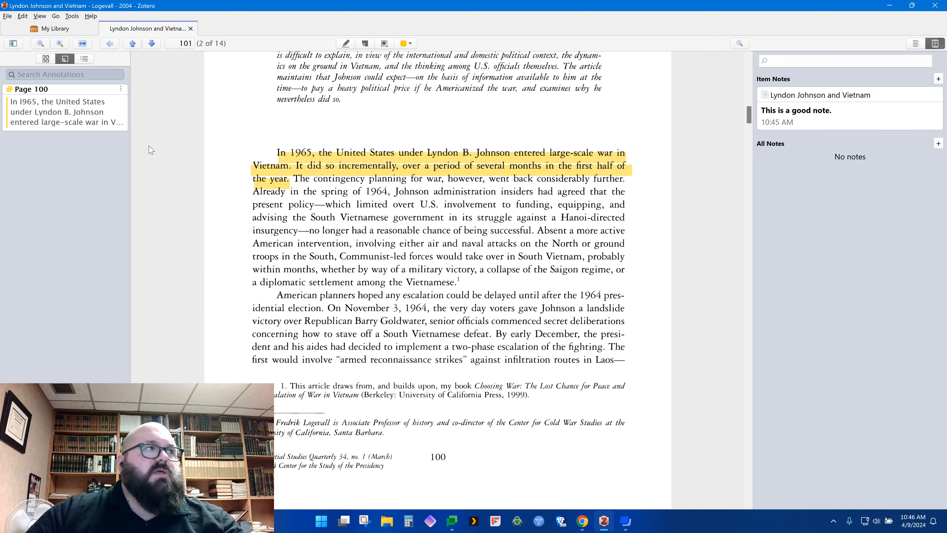
# - Widen the annotations pane and add the comment "Great!" to the yellow highlight
pyautogui.moveTo(130, 153); pyautogui.dragTo(157, 153)
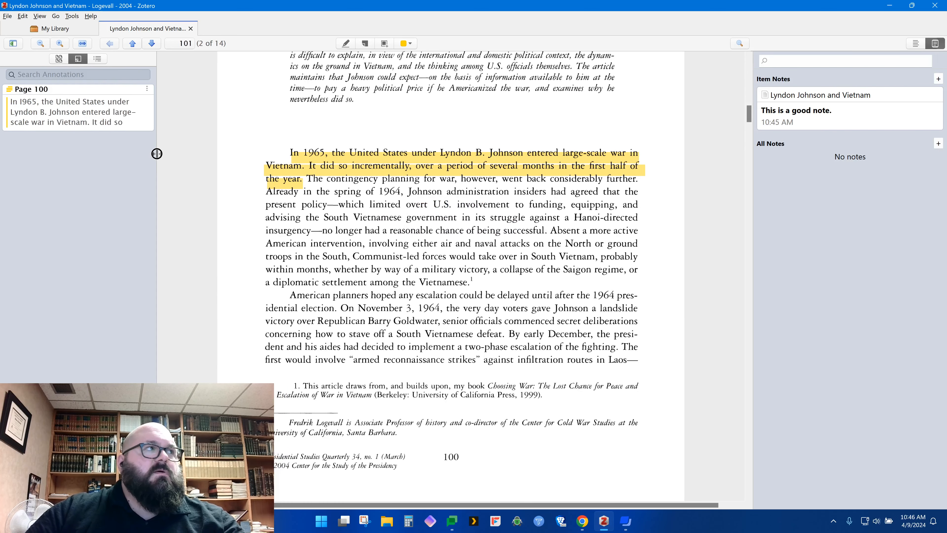
pyautogui.click(89, 115)
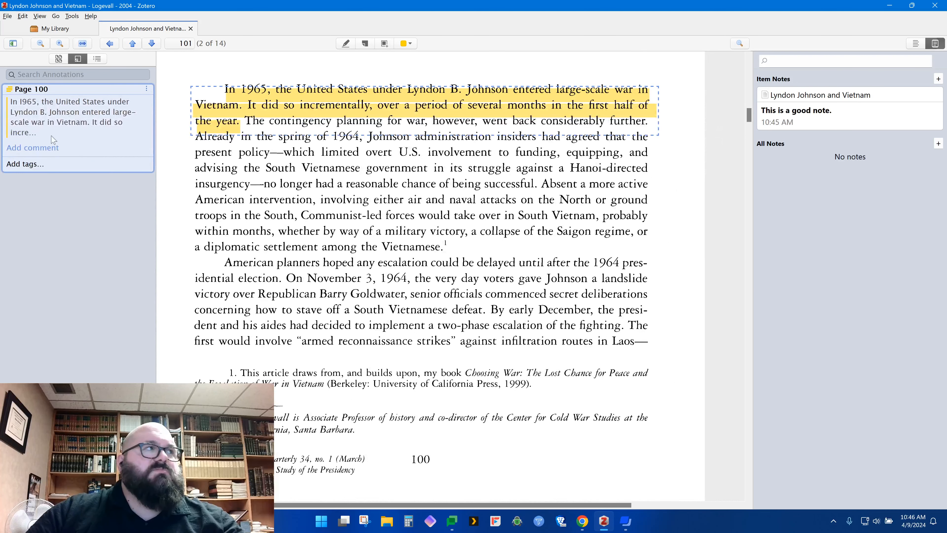
pyautogui.click(46, 146)
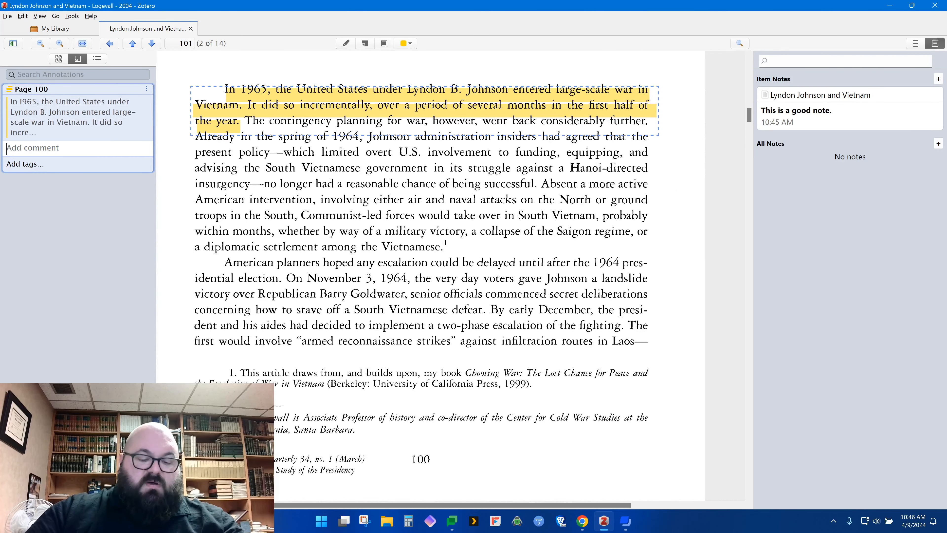
pyautogui.write('Great!')
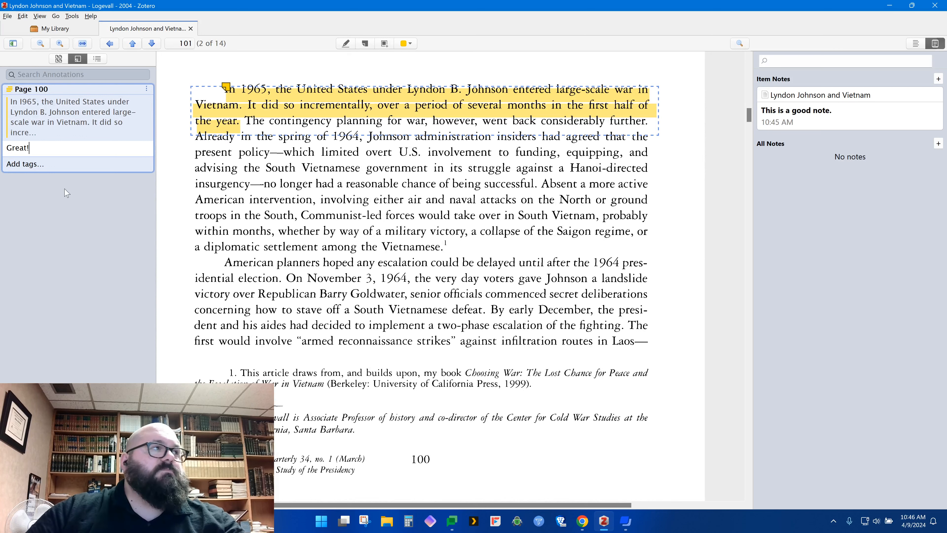
pyautogui.click(87, 239)
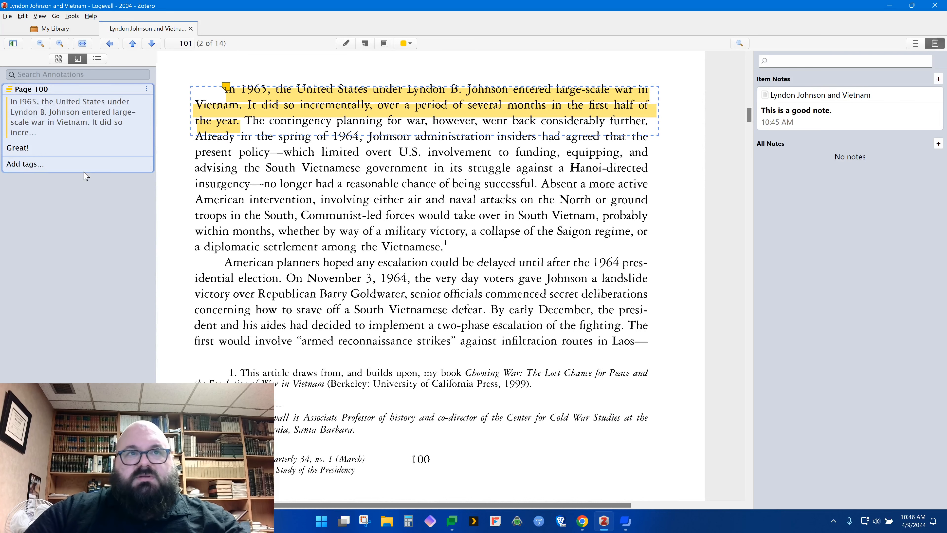
# - Return to the library view and look at its list of tags
pyautogui.click(38, 30)
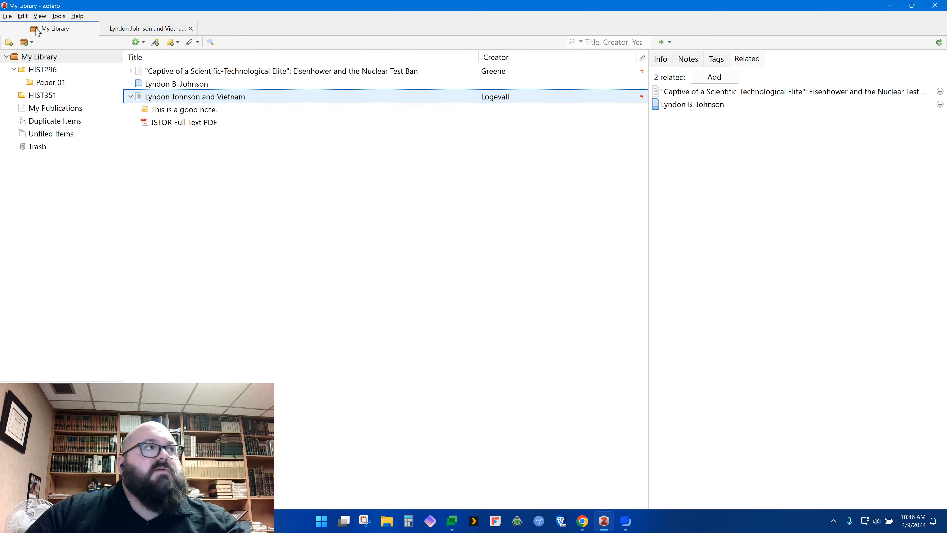
pyautogui.moveTo(153, 424); pyautogui.dragTo(303, 361)
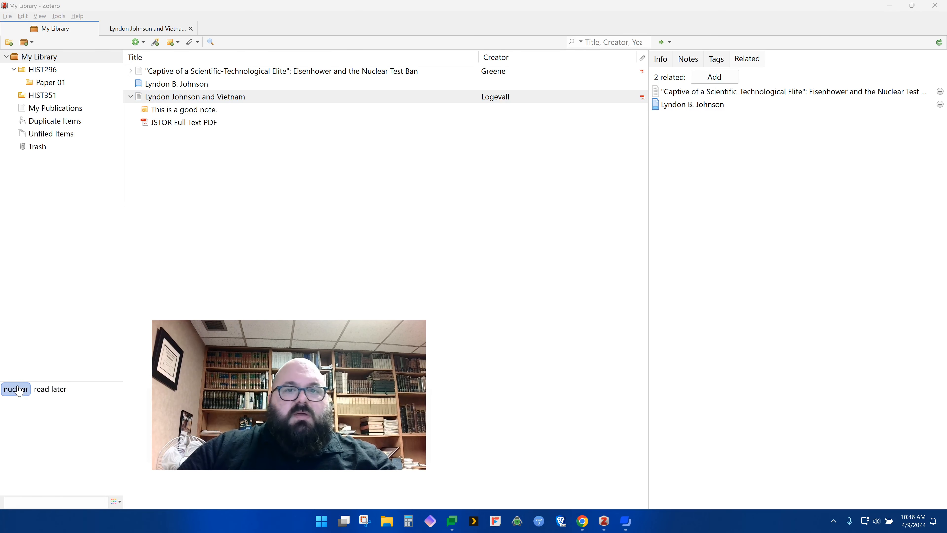
pyautogui.moveTo(267, 360); pyautogui.dragTo(118, 398)
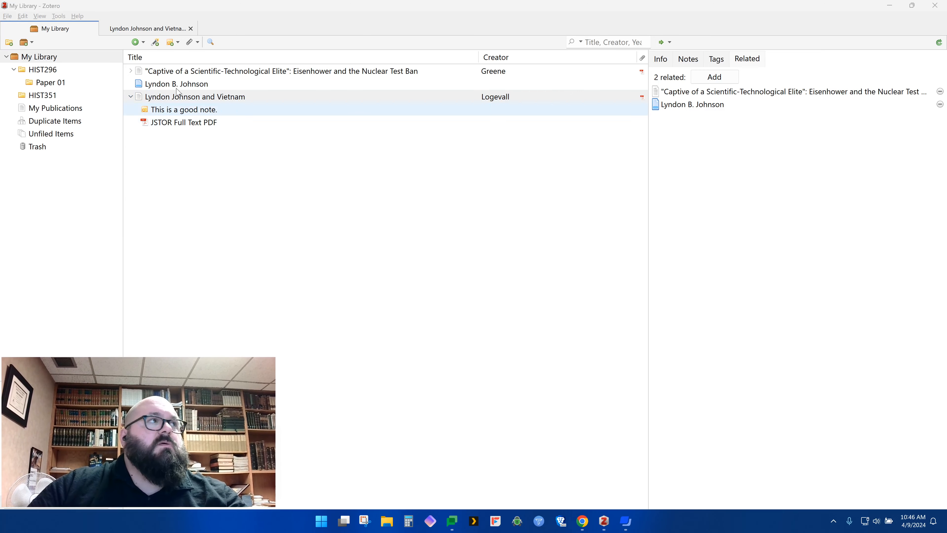
# - In the article PDF, highlight the opening of the "American planners" paragraph through "South Vietnamese defeat." in red
pyautogui.click(158, 28)
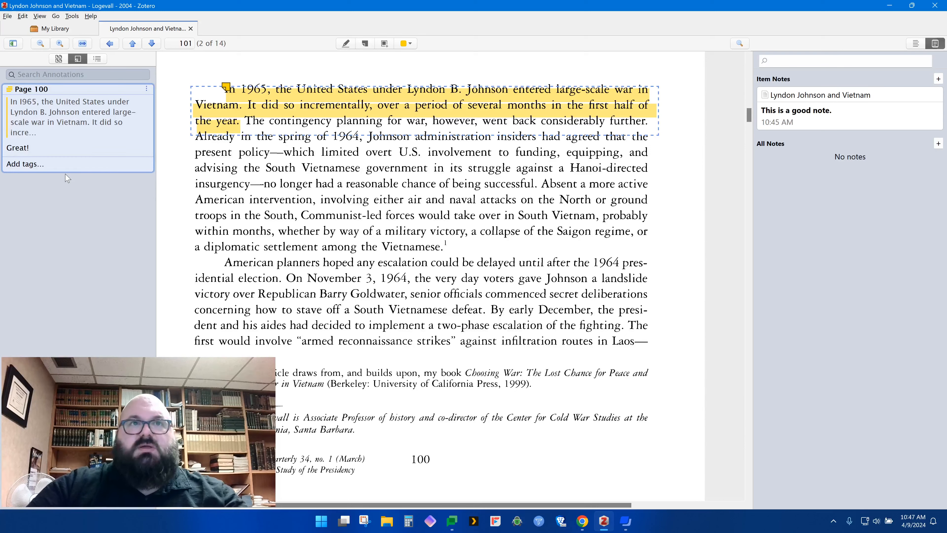
pyautogui.moveTo(226, 264)
pyautogui.mouseDown()
pyautogui.moveTo(278, 286)
pyautogui.moveTo(403, 288)
pyautogui.moveTo(489, 311)
pyautogui.mouseUp()
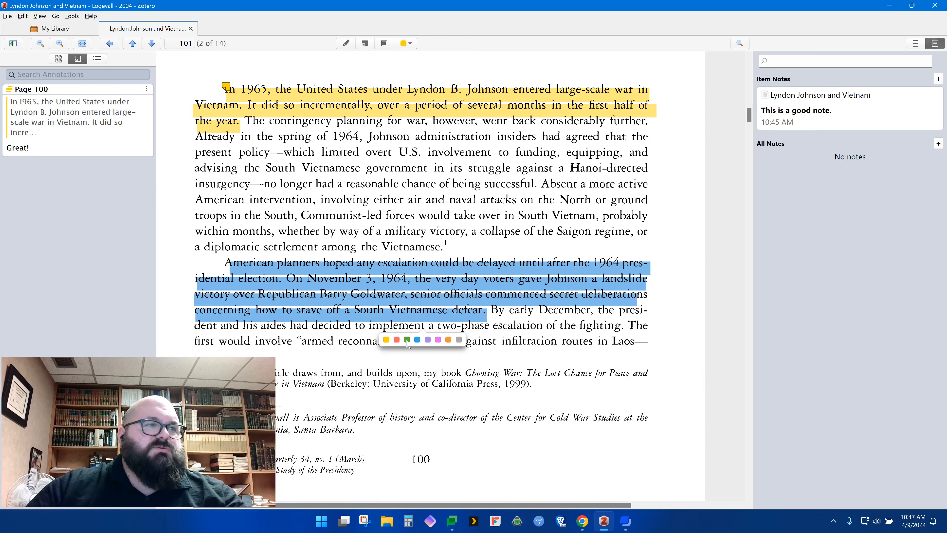
pyautogui.click(396, 340)
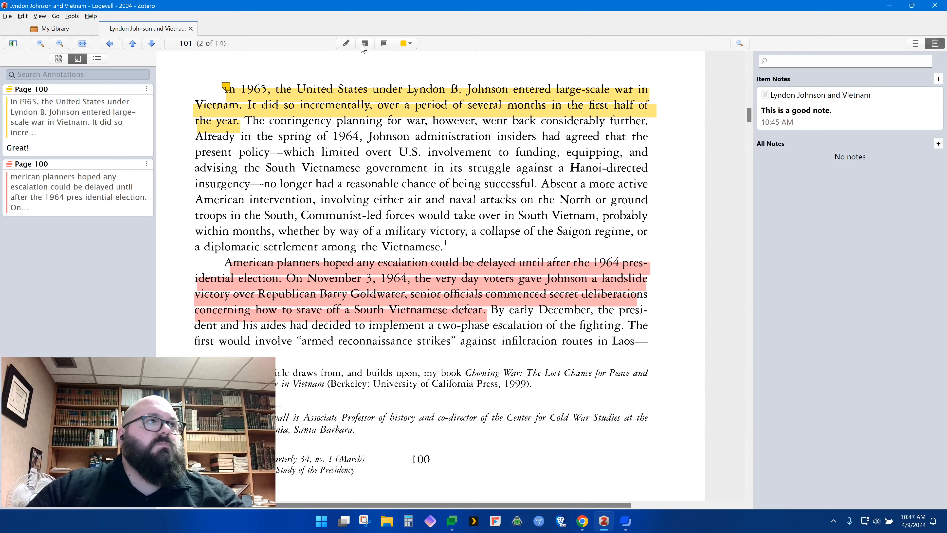
# - Add a sticky note reading "Remember for later." beside the "In February 1965" paragraph on page 101 and move it into the margin
pyautogui.scroll(-10, 405, 157)
pyautogui.scroll(-7, 419, 167)
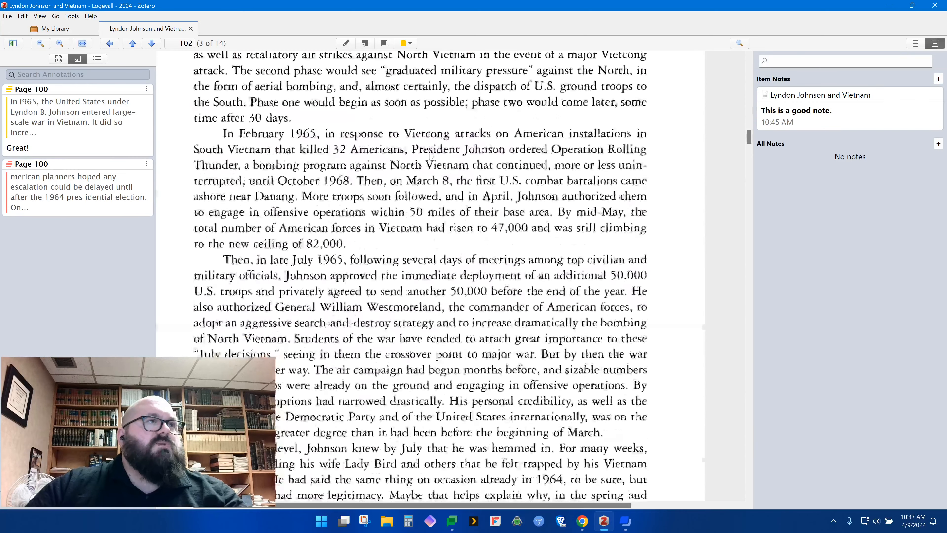
pyautogui.click(368, 43)
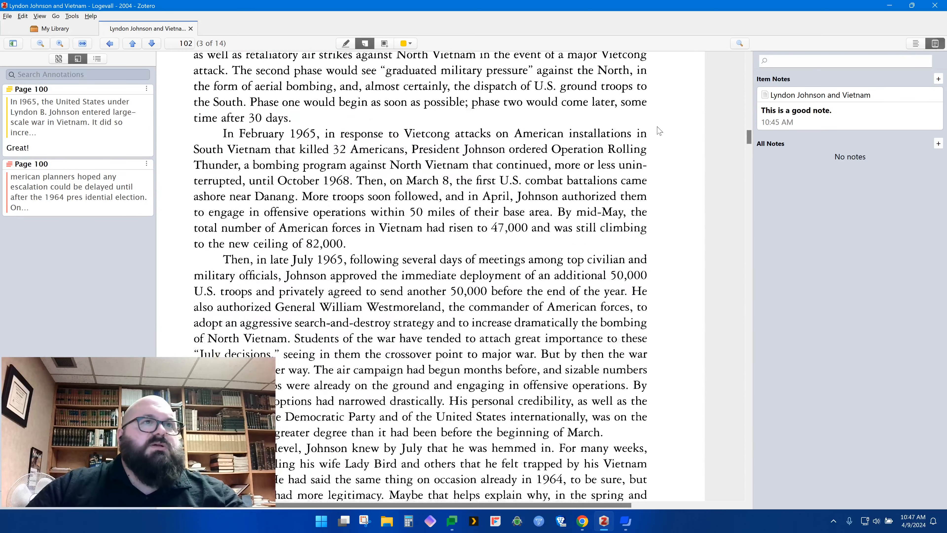
pyautogui.click(657, 137)
pyautogui.write('Re')
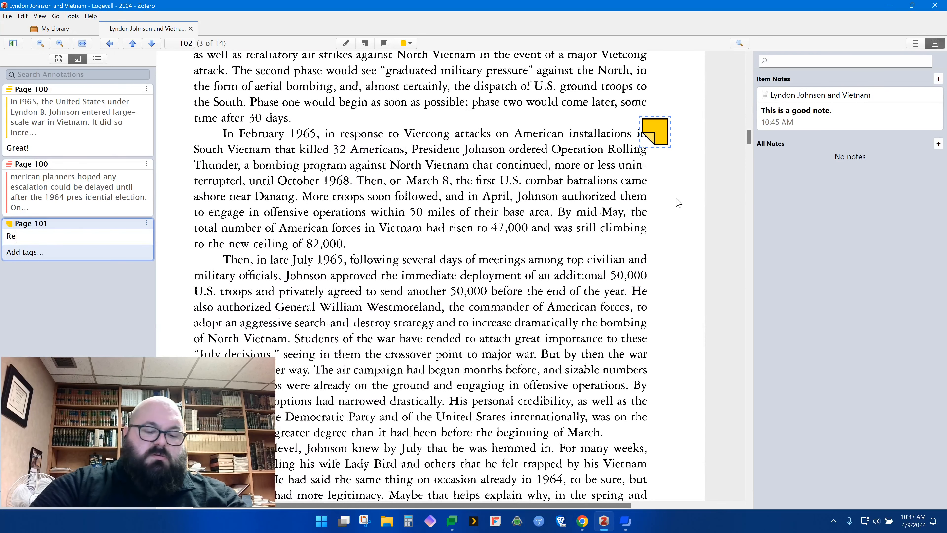
pyautogui.write('member for later.')
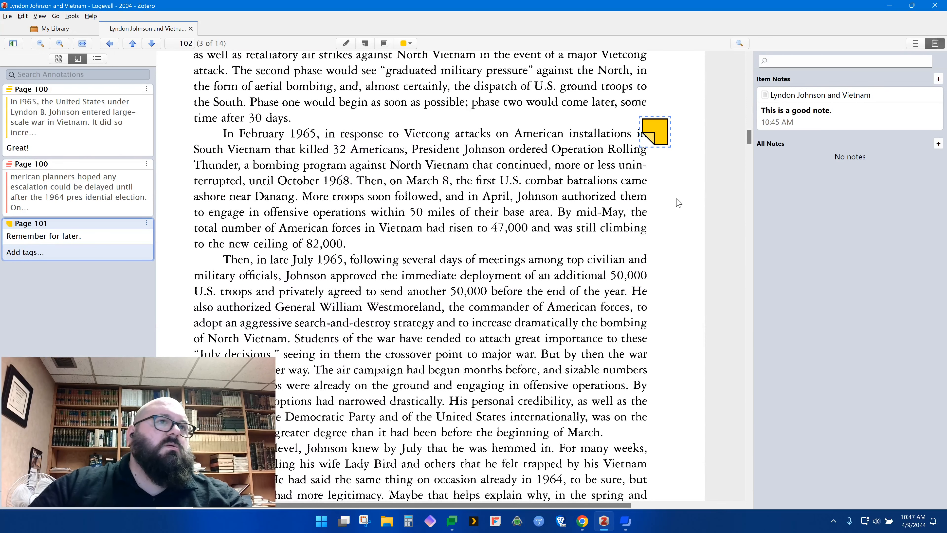
pyautogui.press('Escape')
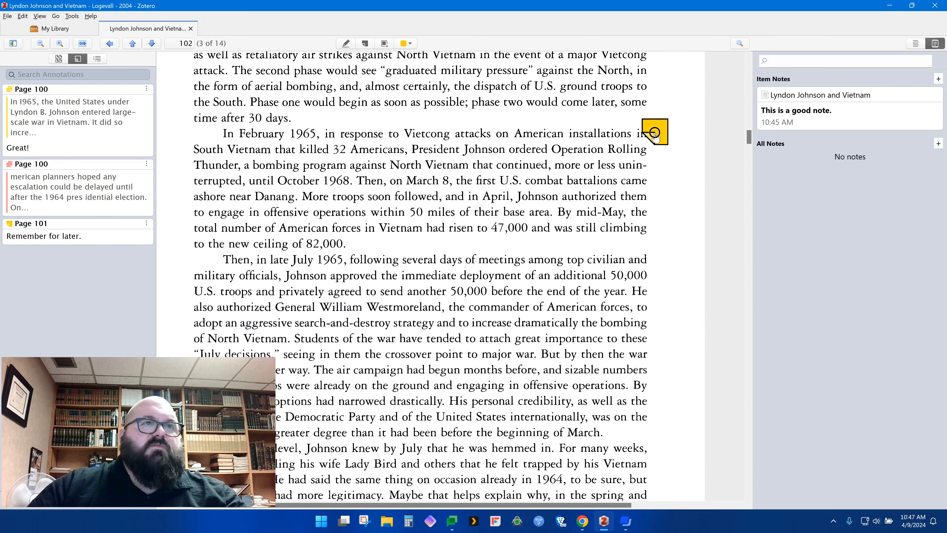
pyautogui.moveTo(670, 148); pyautogui.dragTo(670, 150)
pyautogui.click(555, 217)
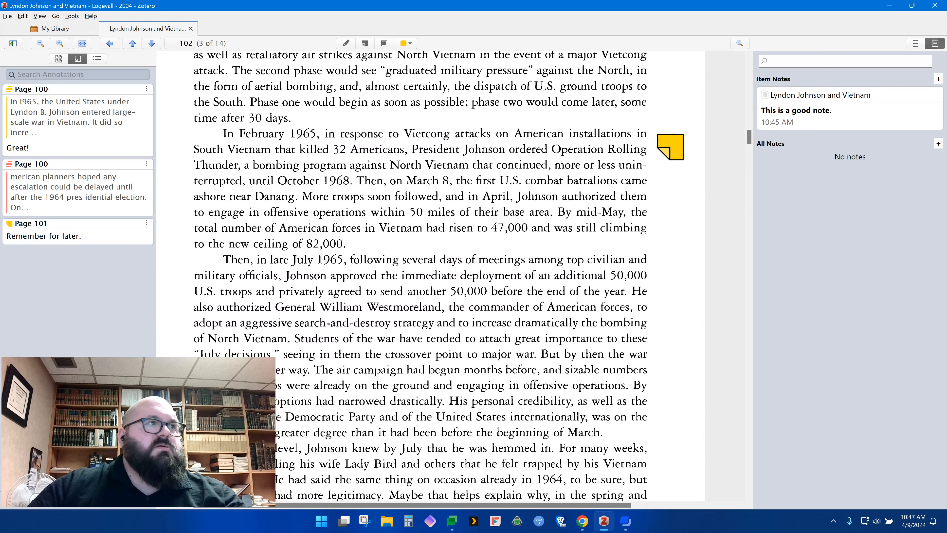
# - Capture the whole "In February 1965" paragraph on page 101 as an area annotation and locate it from the annotation list
pyautogui.click(385, 44)
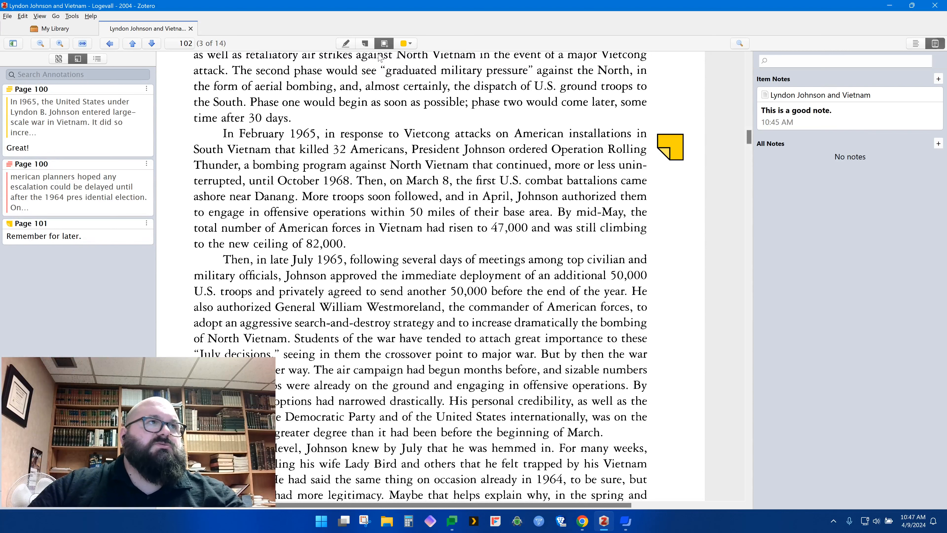
pyautogui.moveTo(188, 129)
pyautogui.mouseDown()
pyautogui.moveTo(360, 230)
pyautogui.moveTo(652, 253)
pyautogui.mouseUp()
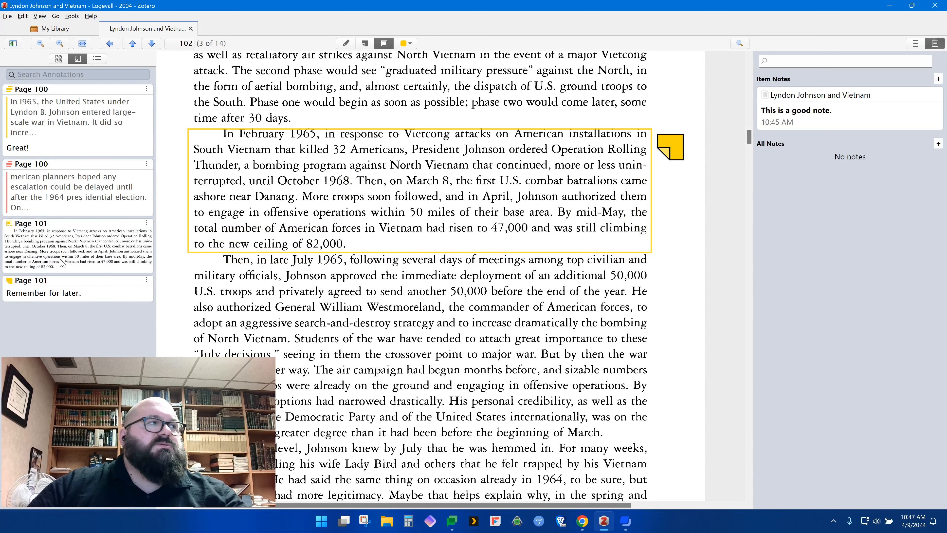
pyautogui.click(39, 253)
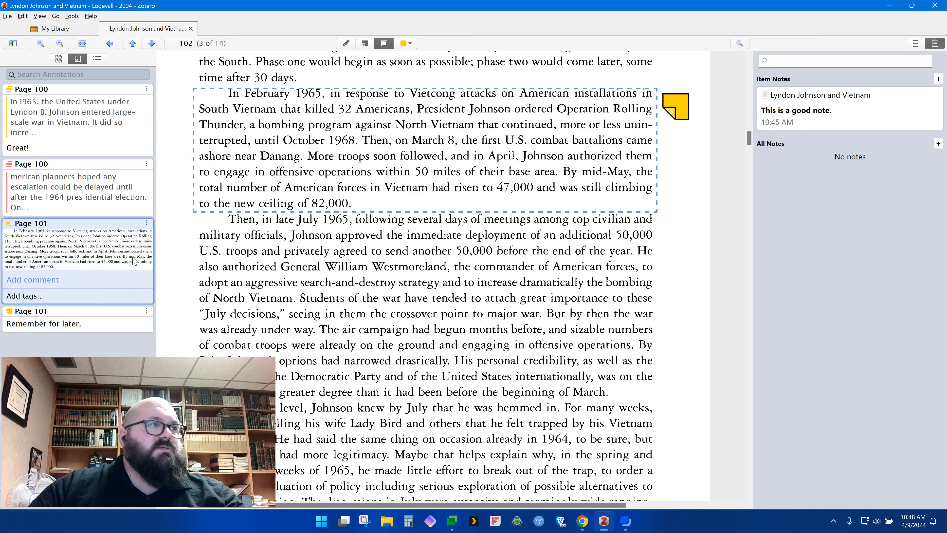
# - View the options for the red page 100 highlight and jump to its passage in the PDF
pyautogui.click(146, 165)
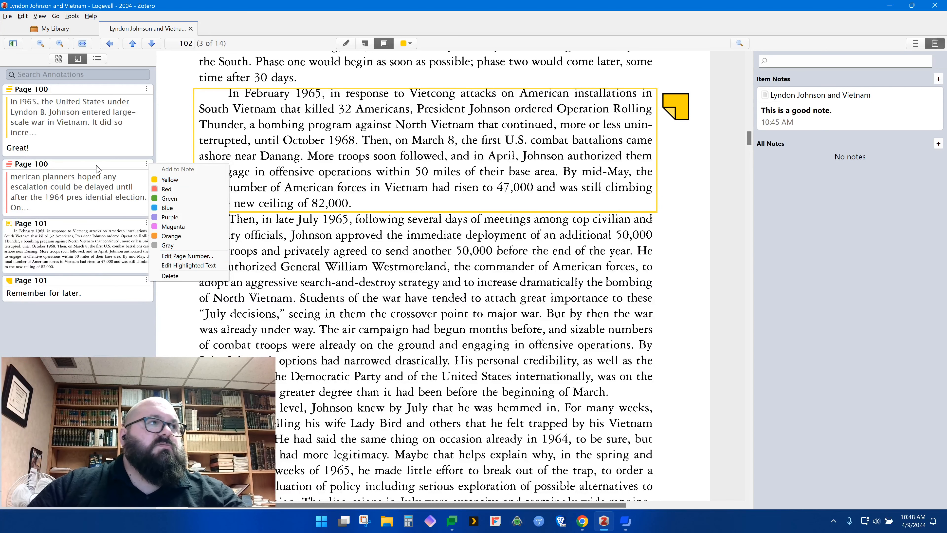
pyautogui.click(49, 165)
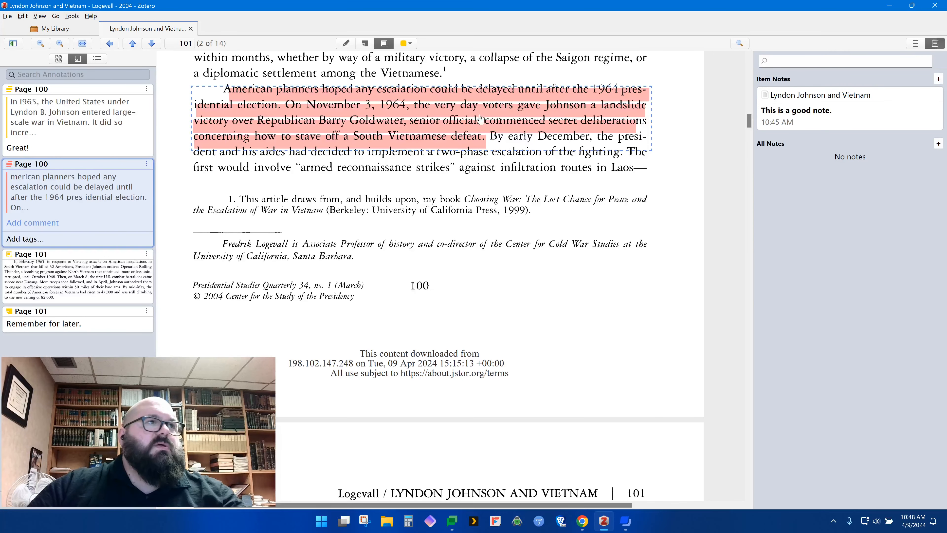
pyautogui.click(409, 288)
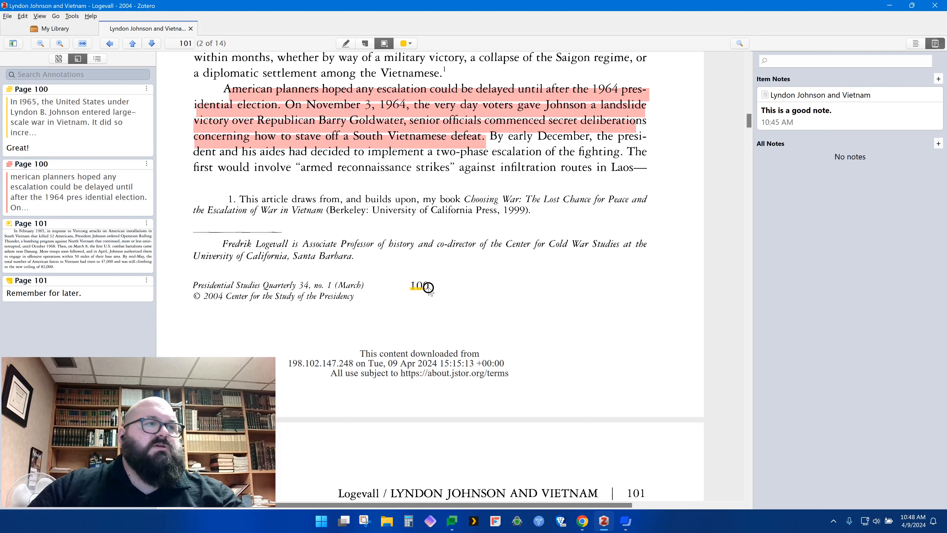
pyautogui.moveTo(430, 284); pyautogui.dragTo(428, 285)
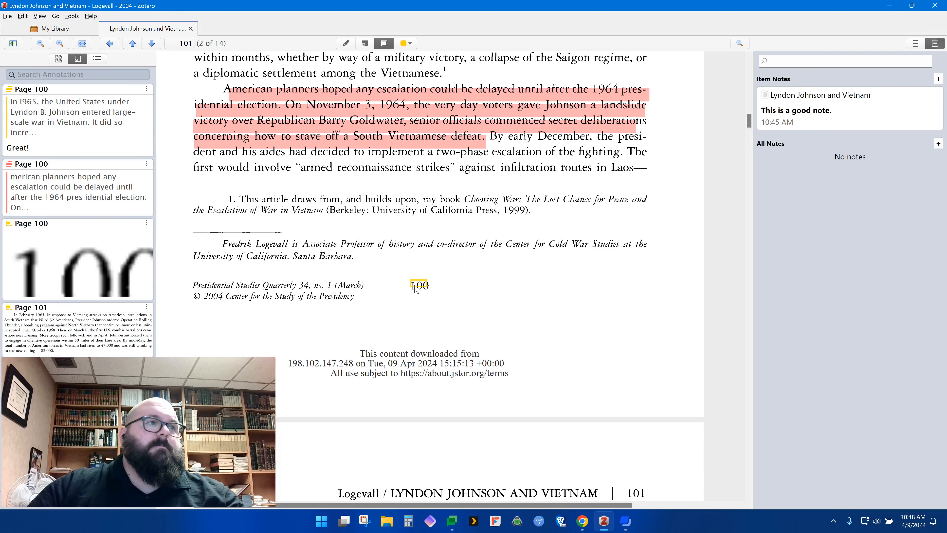
pyautogui.rightClick(421, 287)
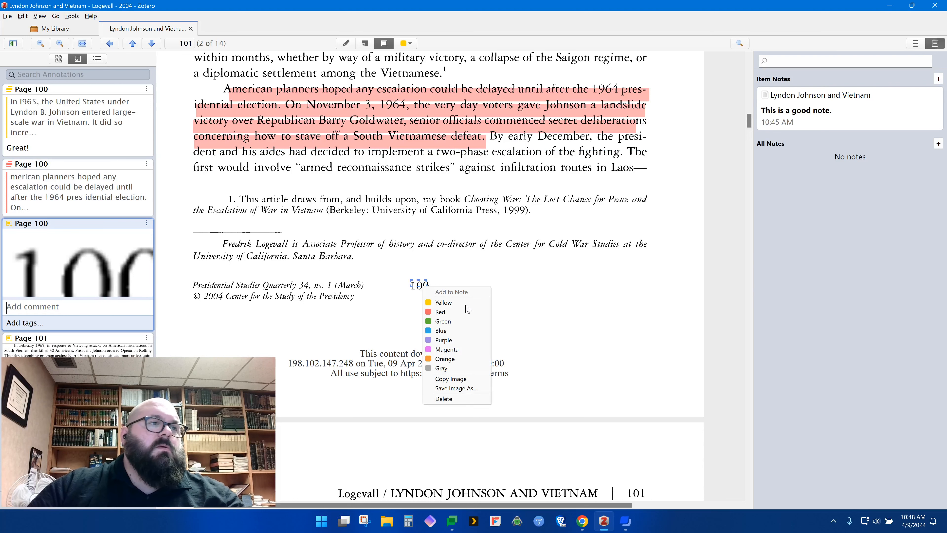
pyautogui.click(444, 398)
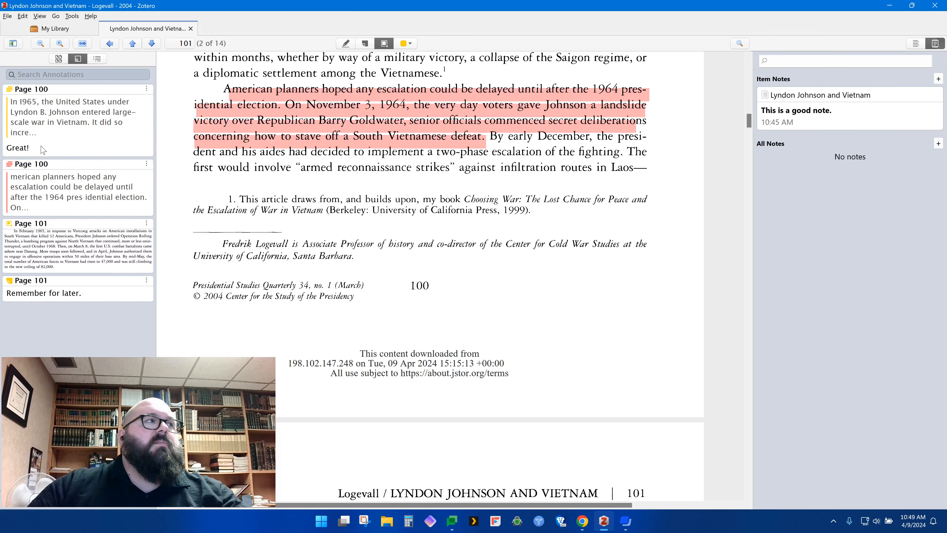
# - Check the options for the red page 100 highlight, and locate the red and yellow highlights in the PDF from the annotation list
pyautogui.click(146, 165)
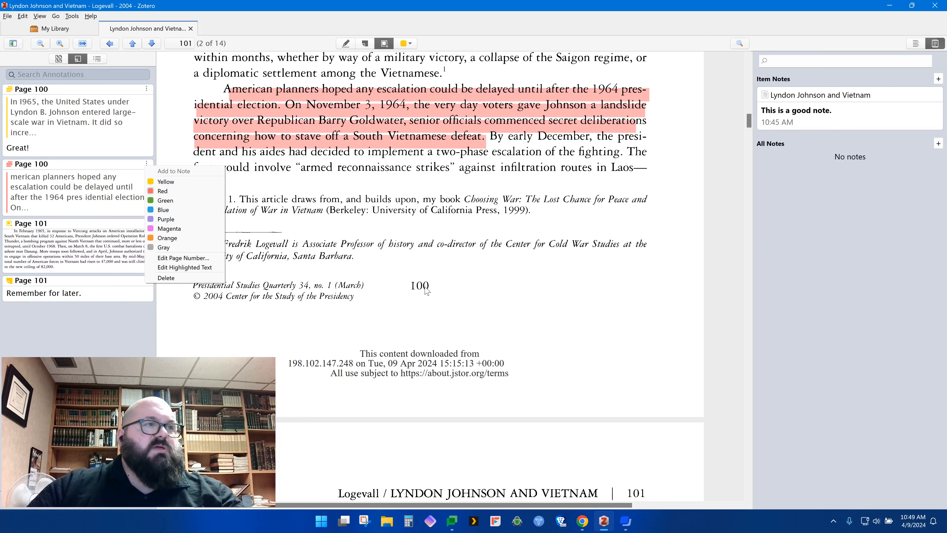
pyautogui.click(89, 182)
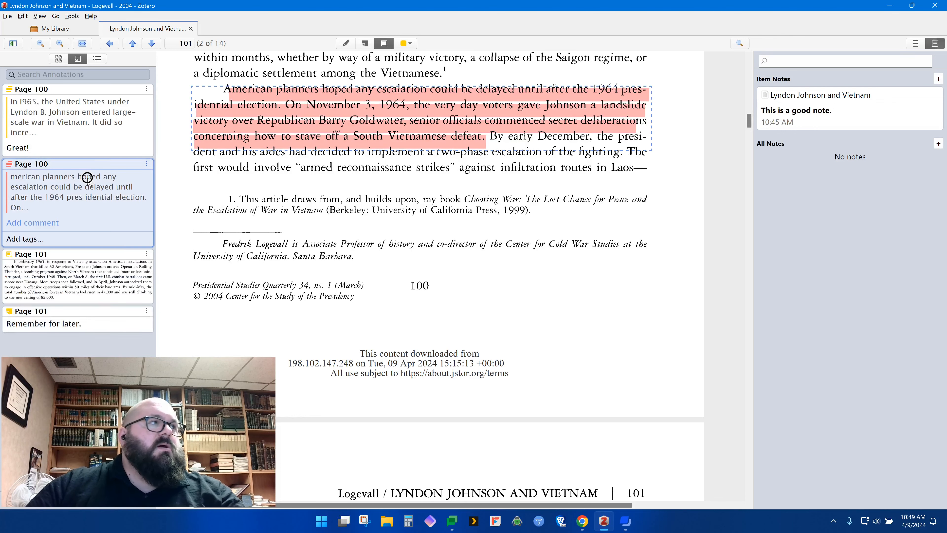
pyautogui.click(34, 119)
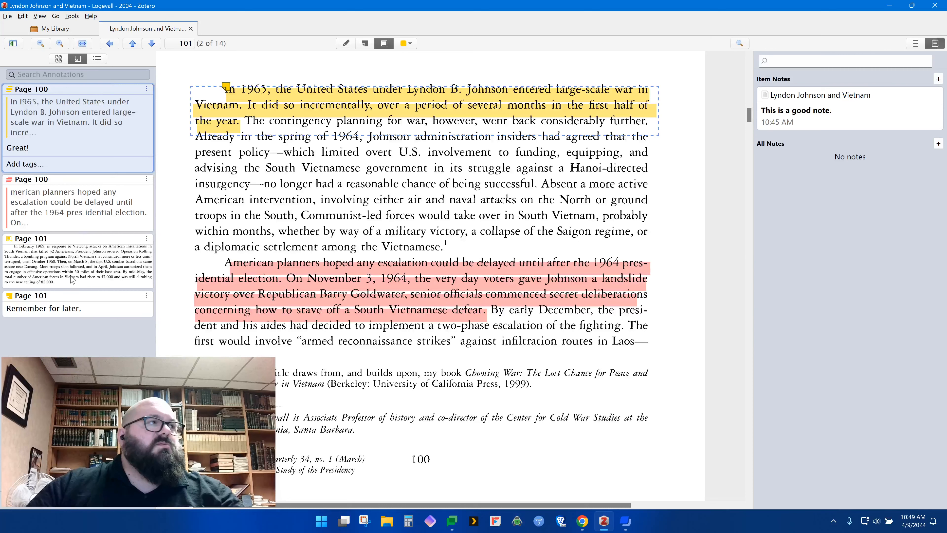
pyautogui.click(11, 77)
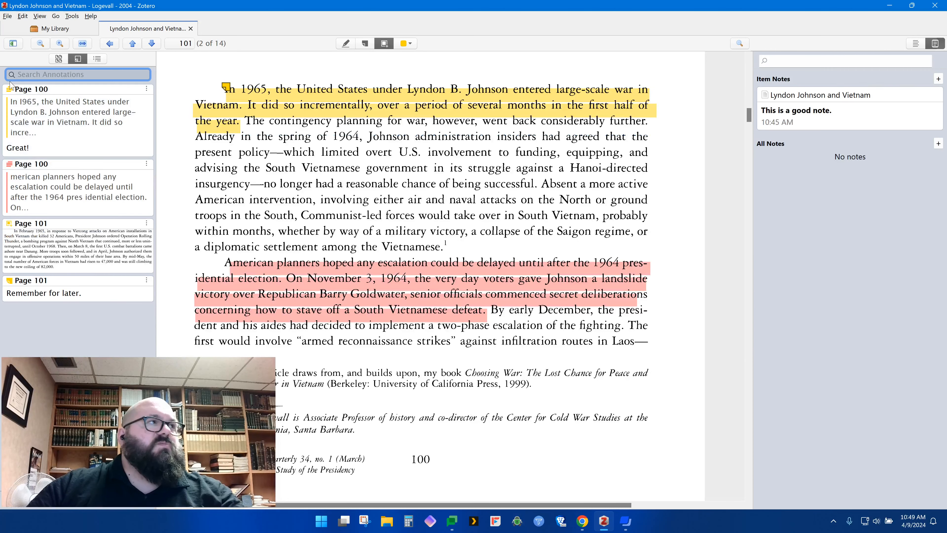
# - Look through the PDF's outline and page thumbnails, and return to the annotation list
pyautogui.click(97, 59)
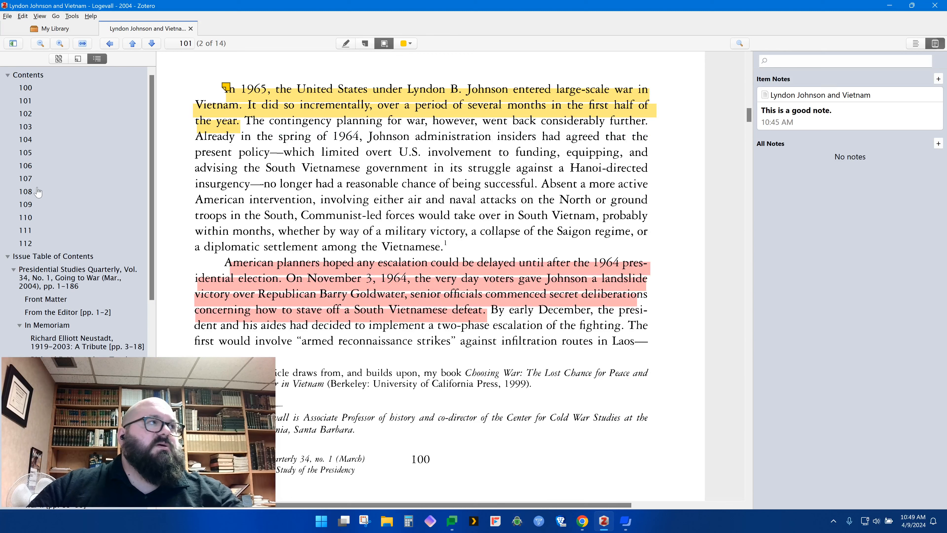
pyautogui.scroll(-5, 45, 198)
pyautogui.scroll(5, 80, 248)
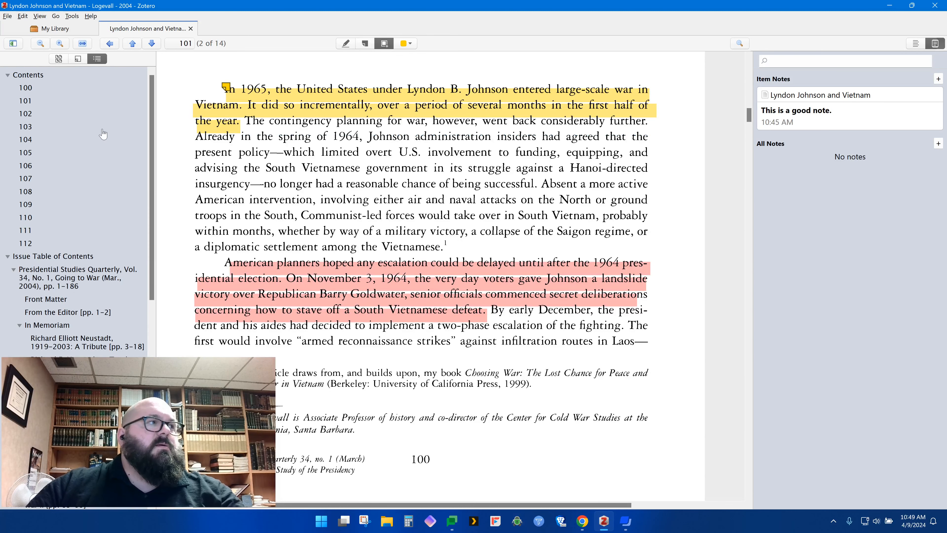
pyautogui.click(58, 60)
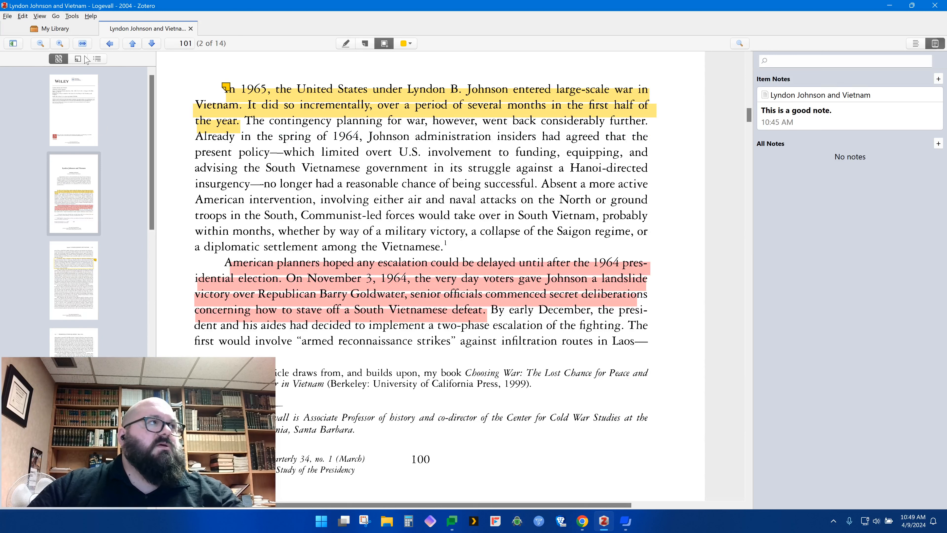
pyautogui.click(79, 58)
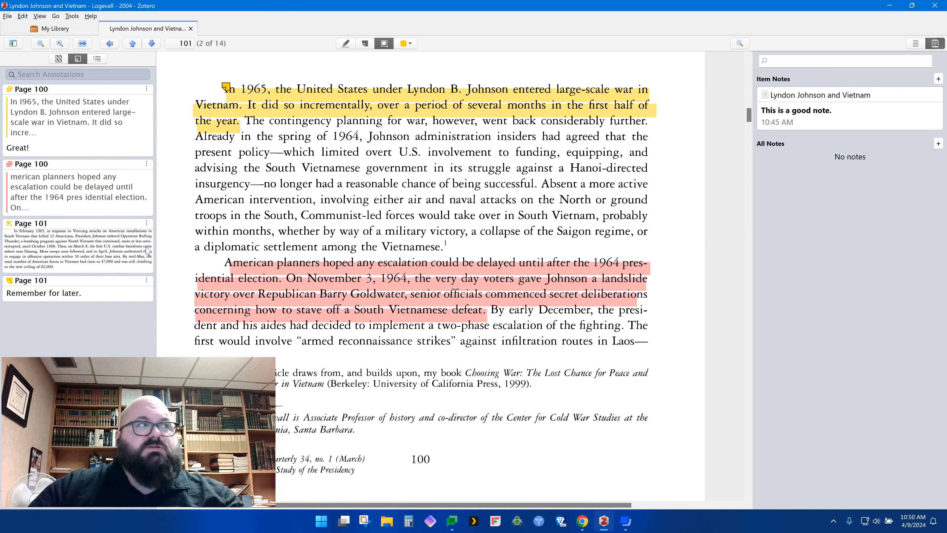
# - In the library, view the "This is a good note." note and the notes attached to "Lyndon Johnson and Vietnam"
pyautogui.click(53, 29)
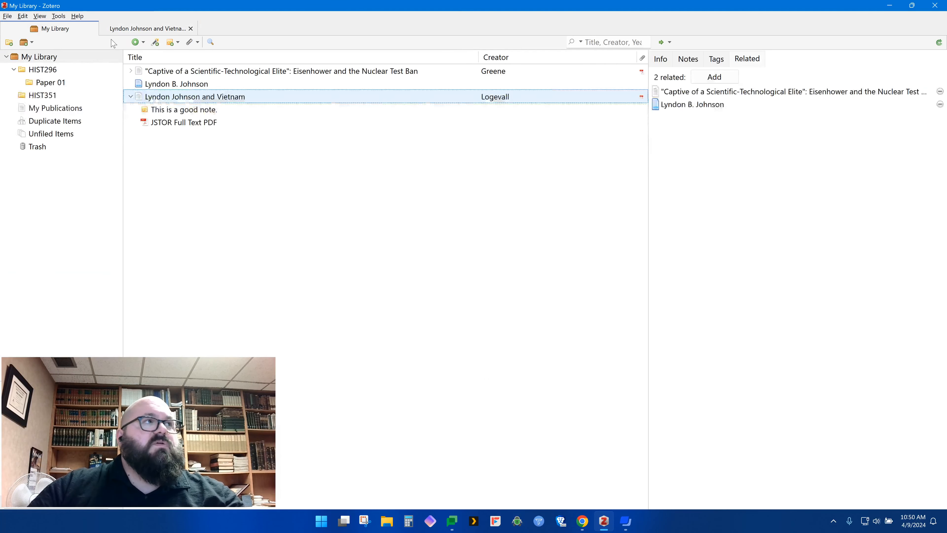
pyautogui.click(179, 110)
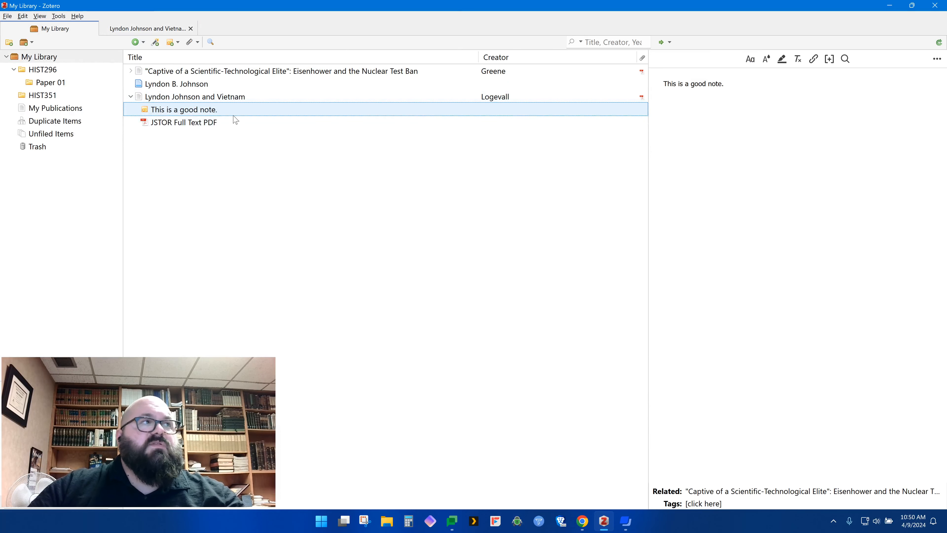
pyautogui.click(212, 96)
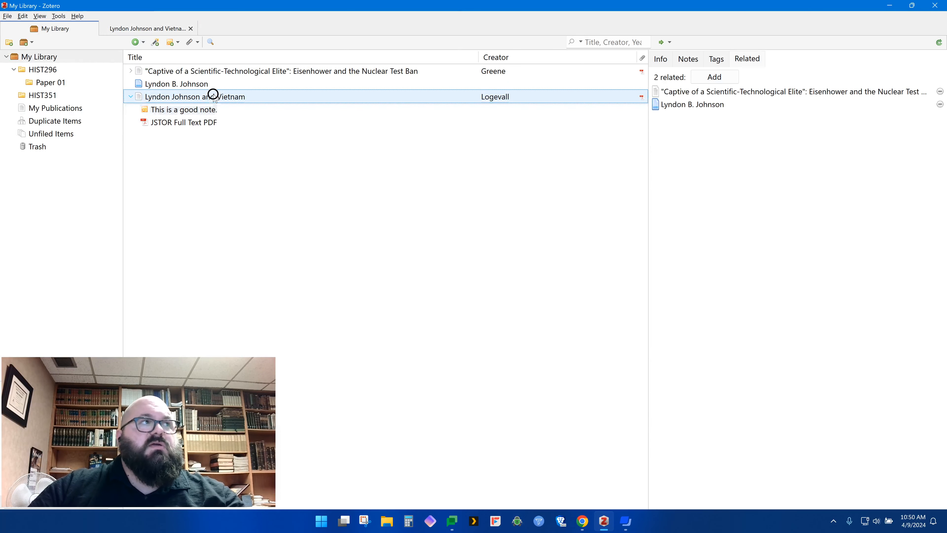
pyautogui.click(687, 59)
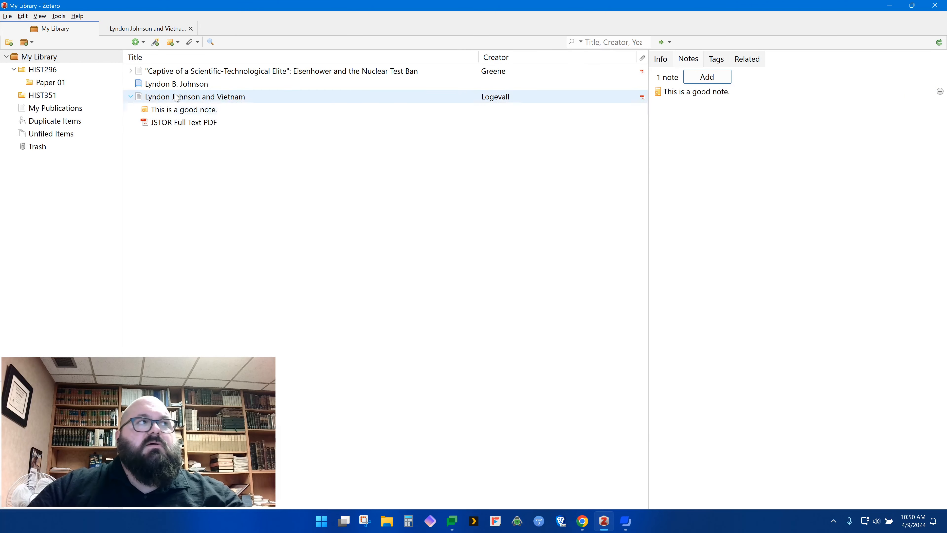
# - From the article PDF, create an item note from all its annotations and return to the notes list
pyautogui.click(149, 26)
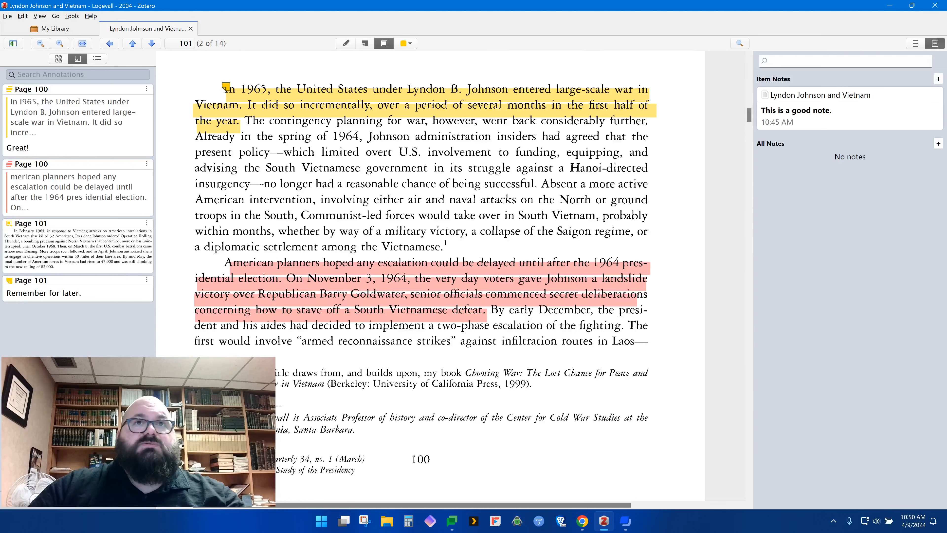
pyautogui.click(939, 80)
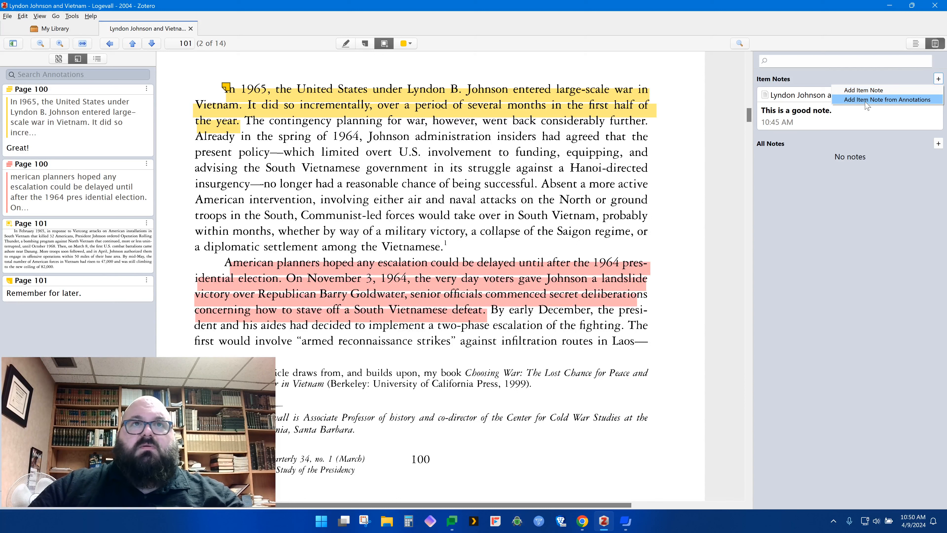
pyautogui.click(905, 100)
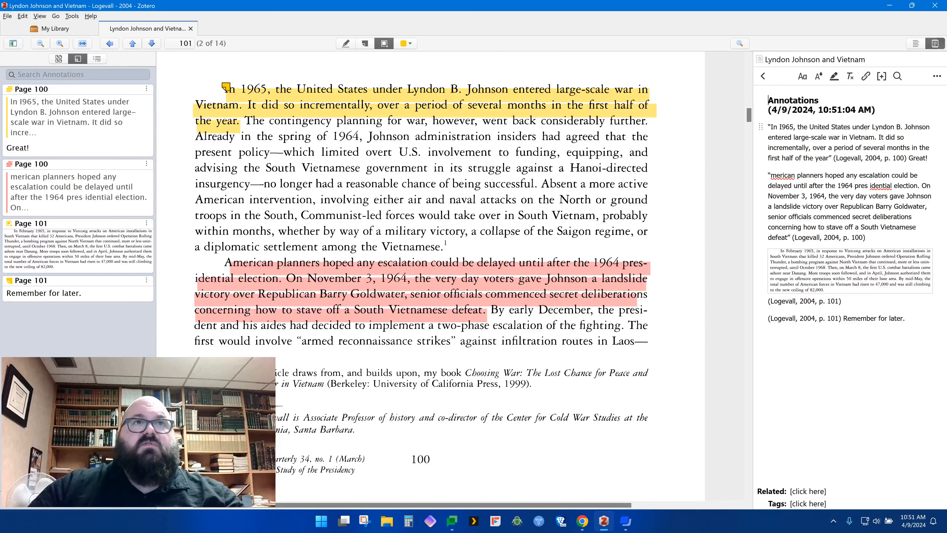
pyautogui.click(763, 75)
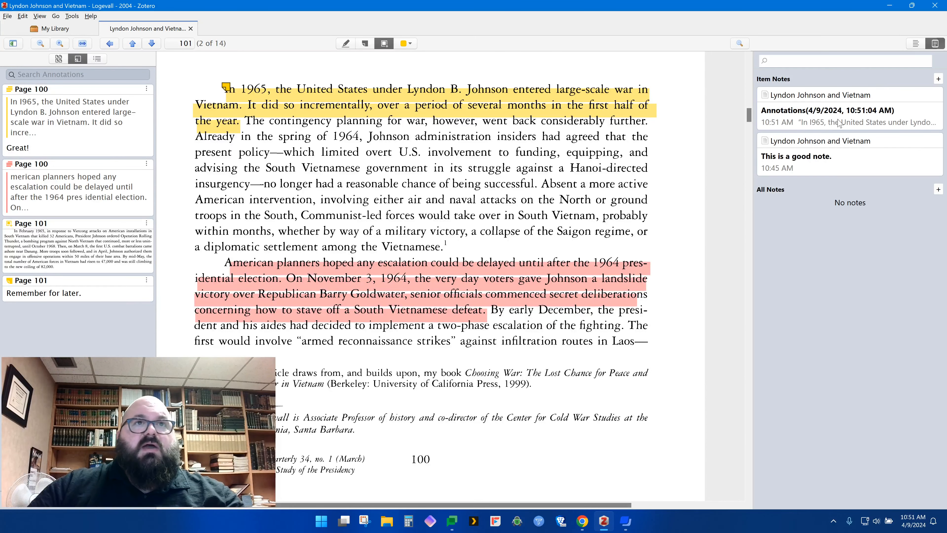
# - Review the generated annotations note under "Lyndon Johnson and Vietnam" in the library, and return to the PDF
pyautogui.click(32, 30)
pyautogui.click(188, 112)
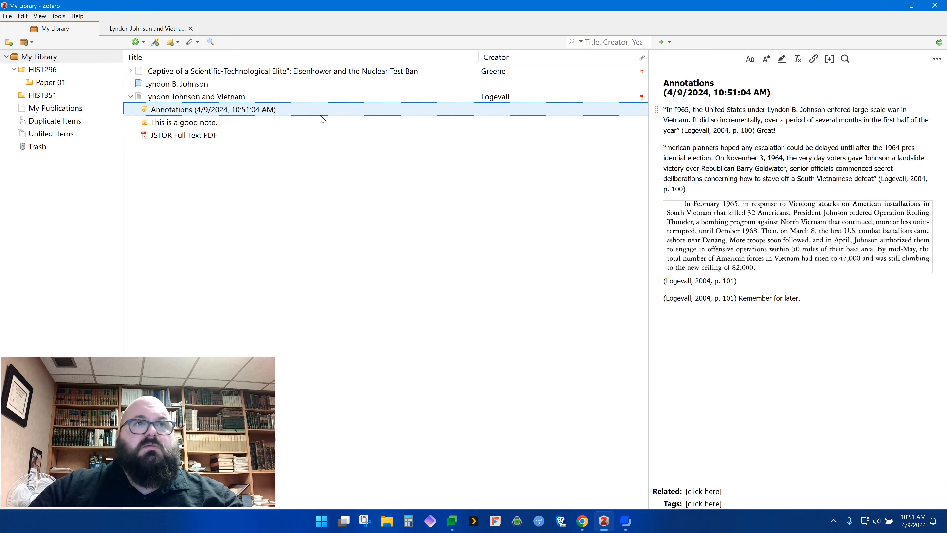
pyautogui.click(187, 97)
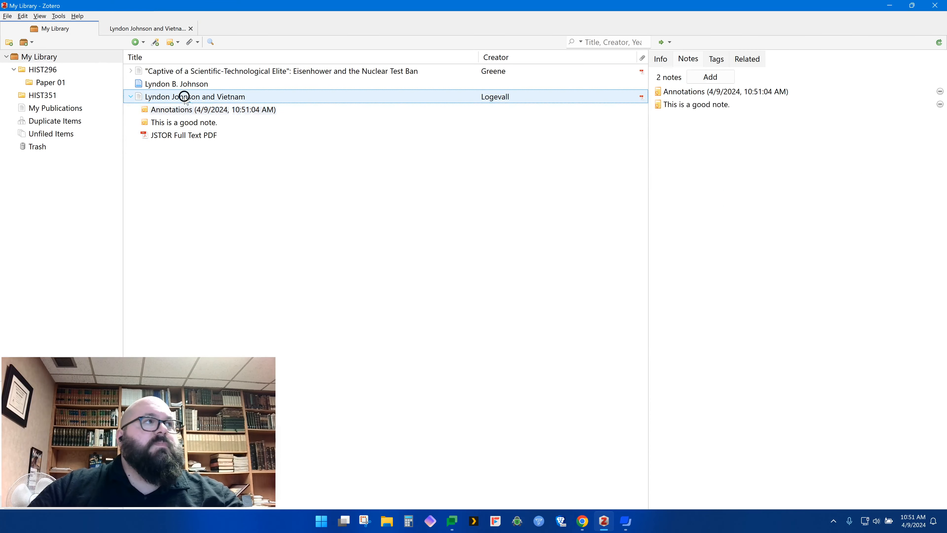
pyautogui.click(145, 30)
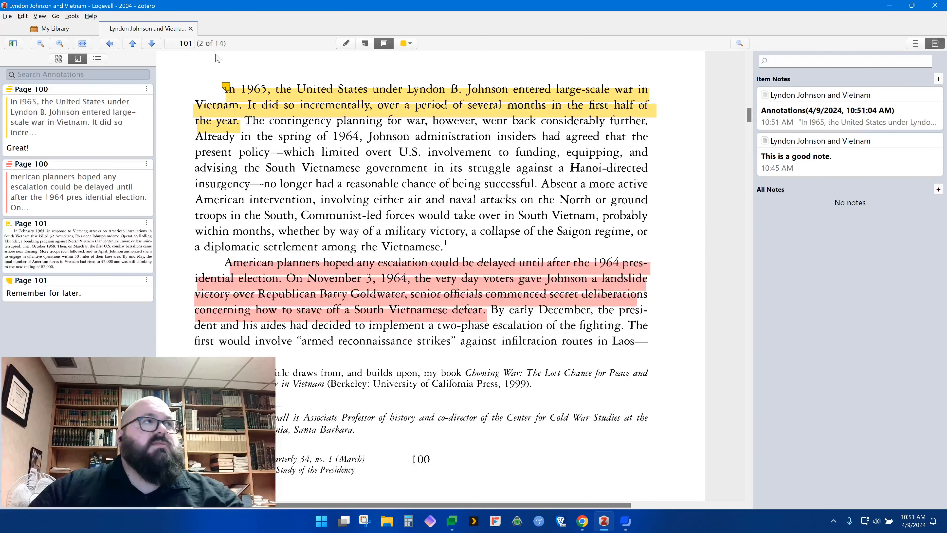
# - Move the generated annotations note to the trash and check the article's notes in the library
pyautogui.rightClick(854, 113)
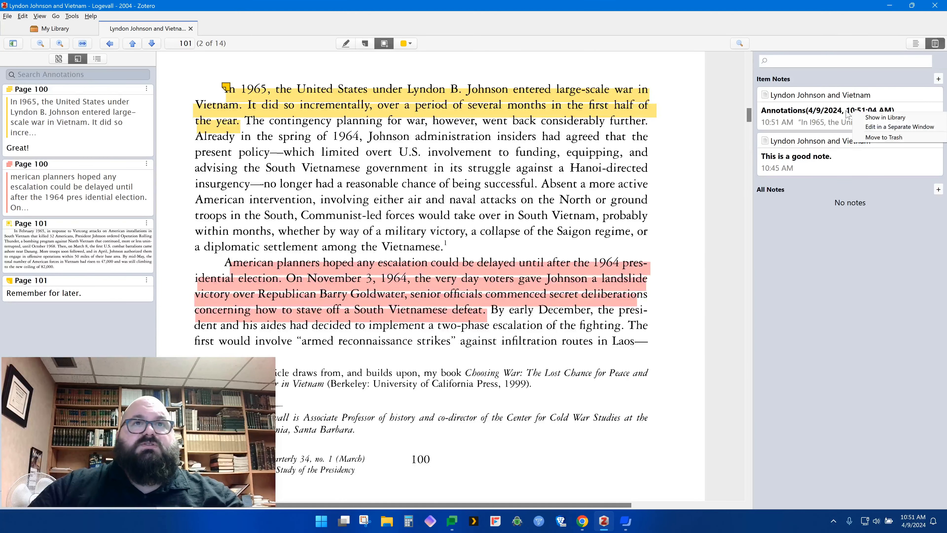
pyautogui.click(894, 138)
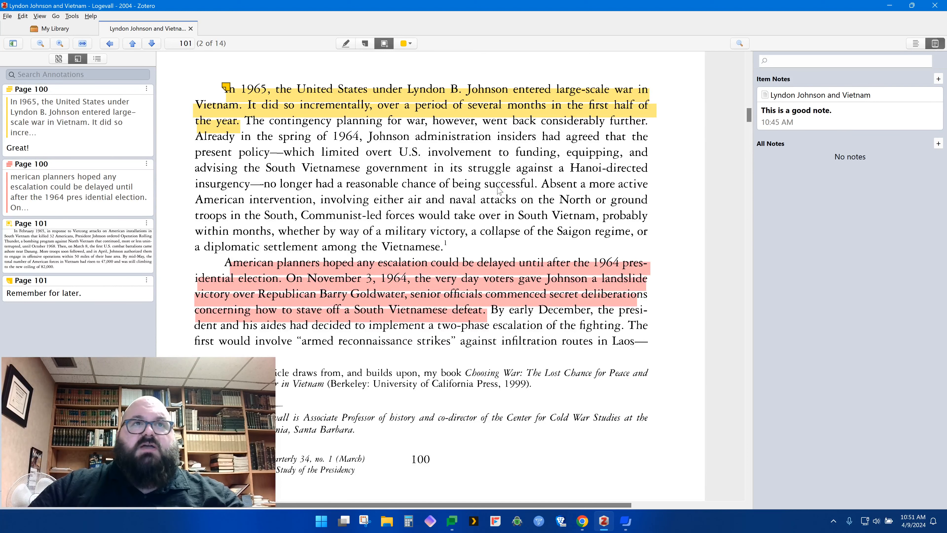
pyautogui.click(40, 30)
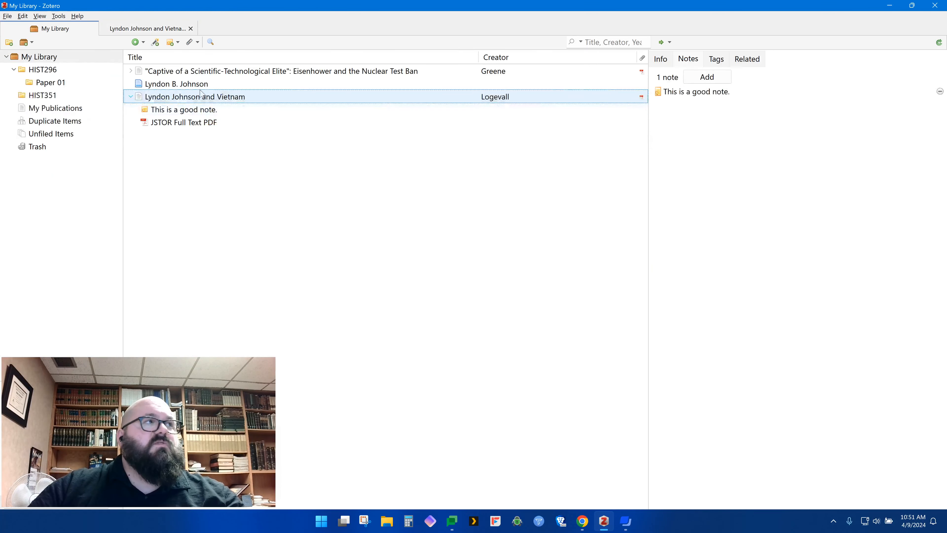
# - Back in the article PDF, add a blank item note and insert the yellow page 100 highlight annotation into it
pyautogui.click(143, 29)
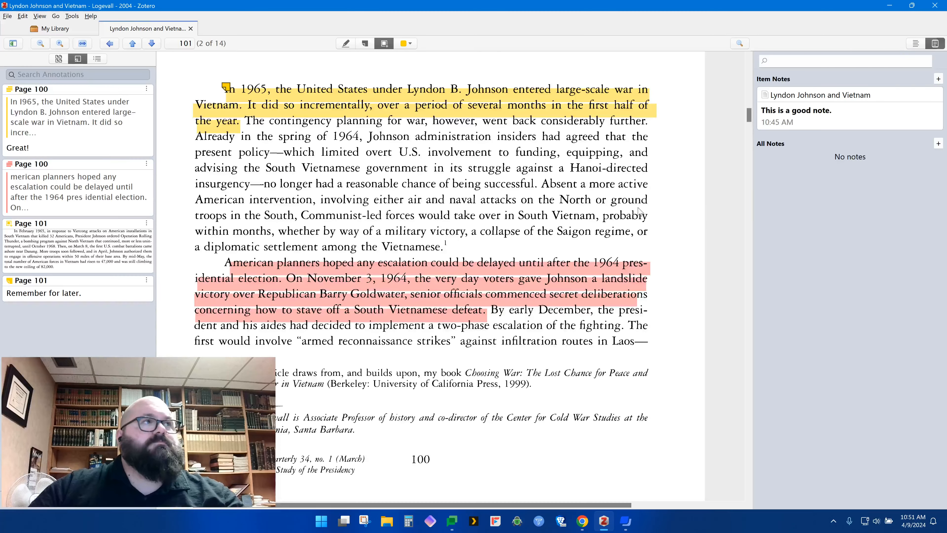
pyautogui.click(938, 78)
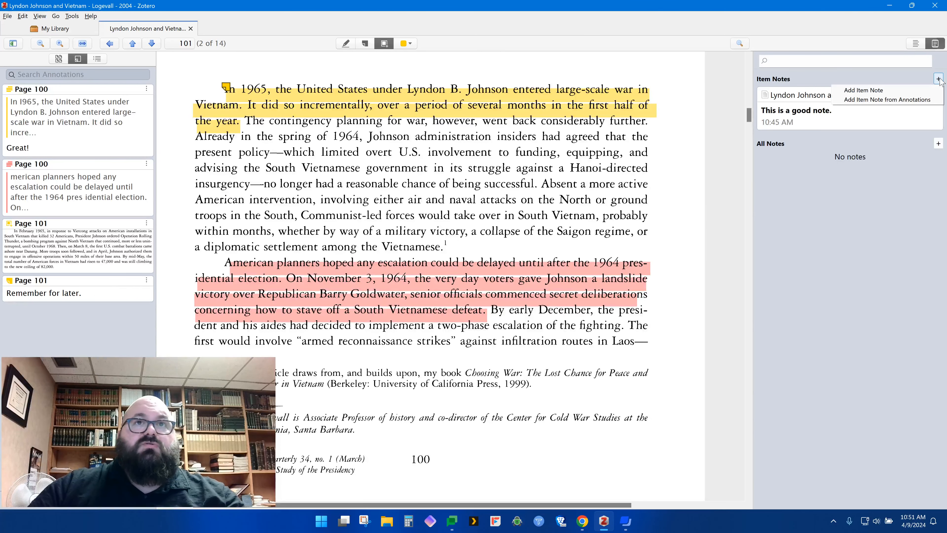
pyautogui.click(860, 91)
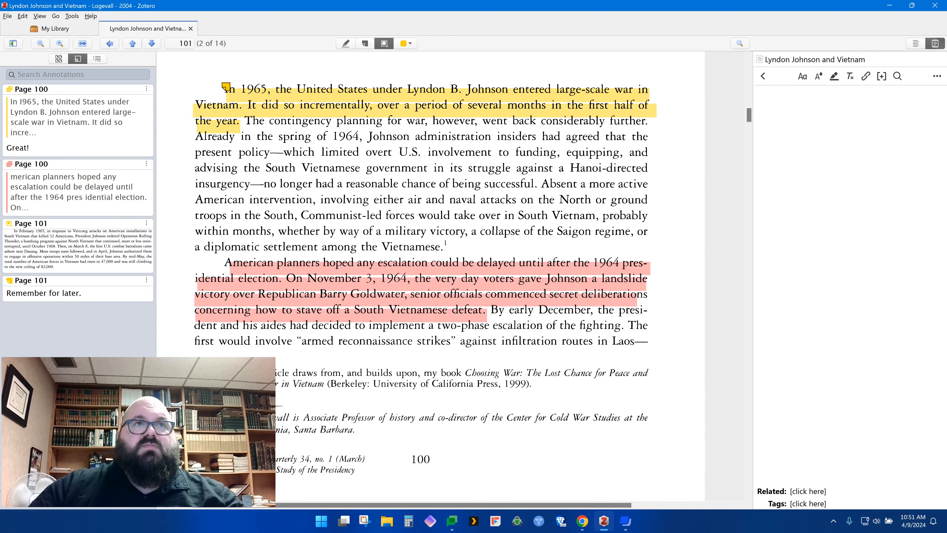
pyautogui.click(60, 112)
pyautogui.moveTo(60, 112)
pyautogui.mouseDown()
pyautogui.moveTo(667, 149)
pyautogui.moveTo(830, 120)
pyautogui.mouseUp()
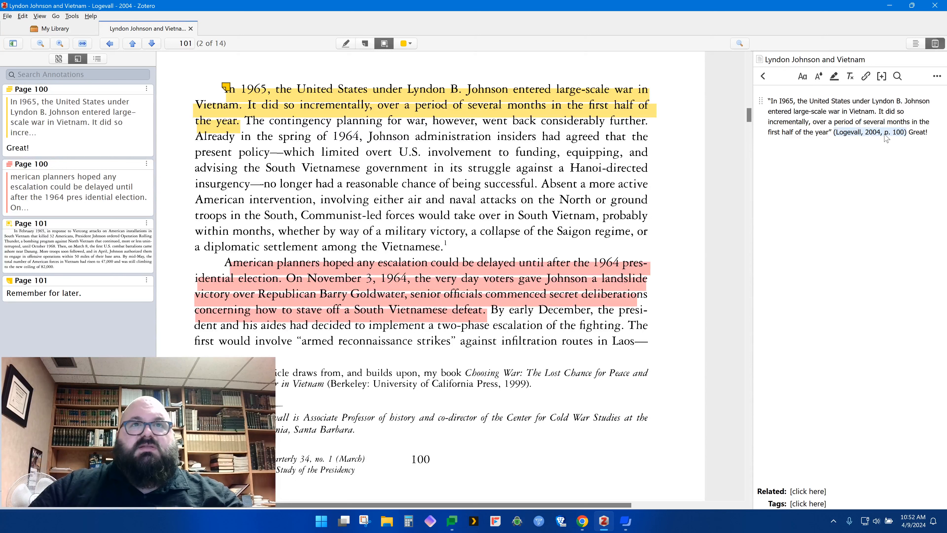
# - Add the line "Add more comments." below the first quote in the note, and insert the red page 100 highlight beneath it
pyautogui.moveTo(926, 133); pyautogui.dragTo(913, 133)
pyautogui.click(936, 132)
pyautogui.write('Add more comments.')
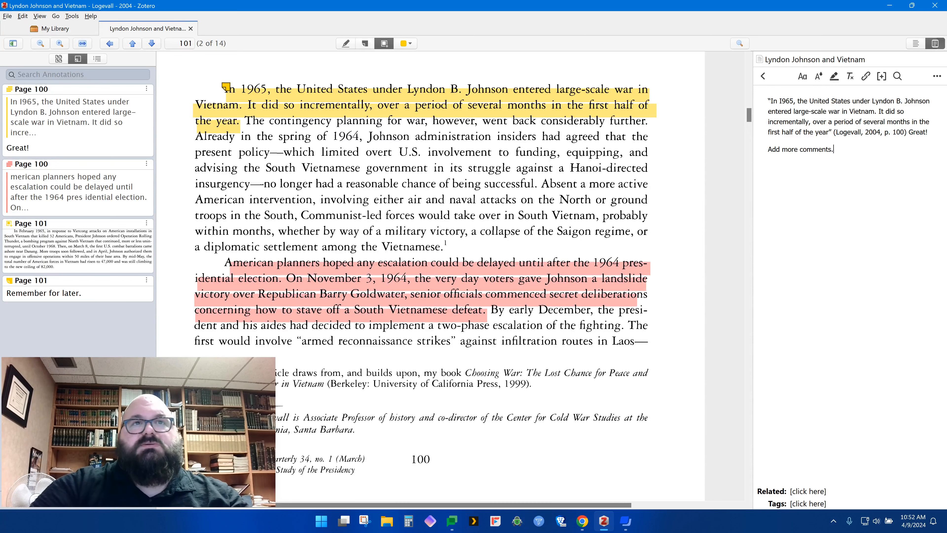
pyautogui.press('Return')
pyautogui.moveTo(70, 201)
pyautogui.mouseDown()
pyautogui.moveTo(827, 246)
pyautogui.moveTo(846, 186)
pyautogui.moveTo(842, 161)
pyautogui.mouseUp()
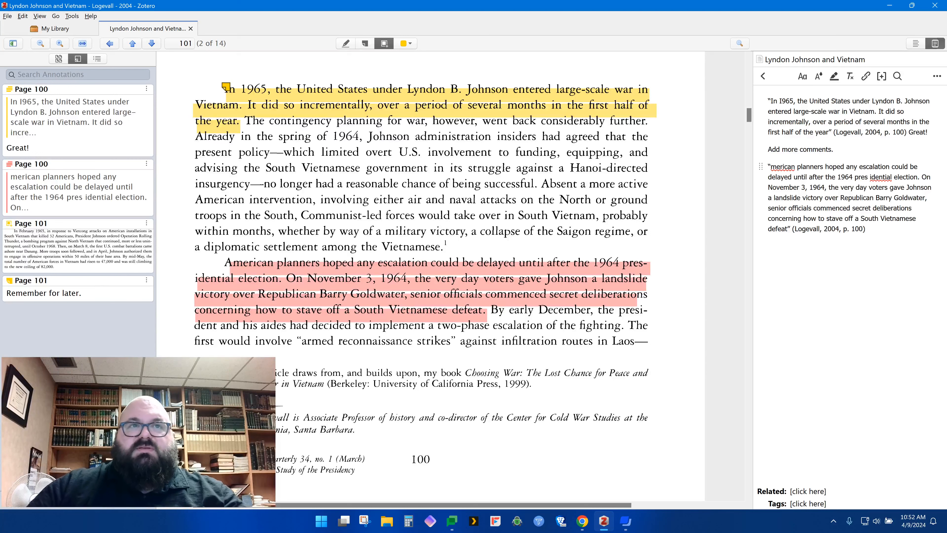
# - Correct the second quote in the note so that it reads "American planners" and "presidential election"
pyautogui.click(771, 167)
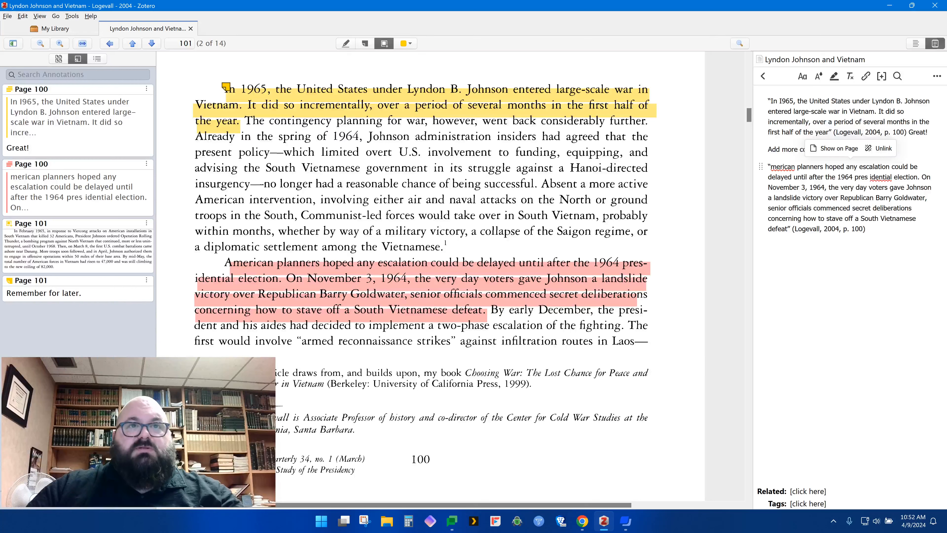
pyautogui.moveTo(869, 177); pyautogui.dragTo(890, 176)
pyautogui.click(883, 177)
pyautogui.click(868, 177)
pyautogui.press('Delete')
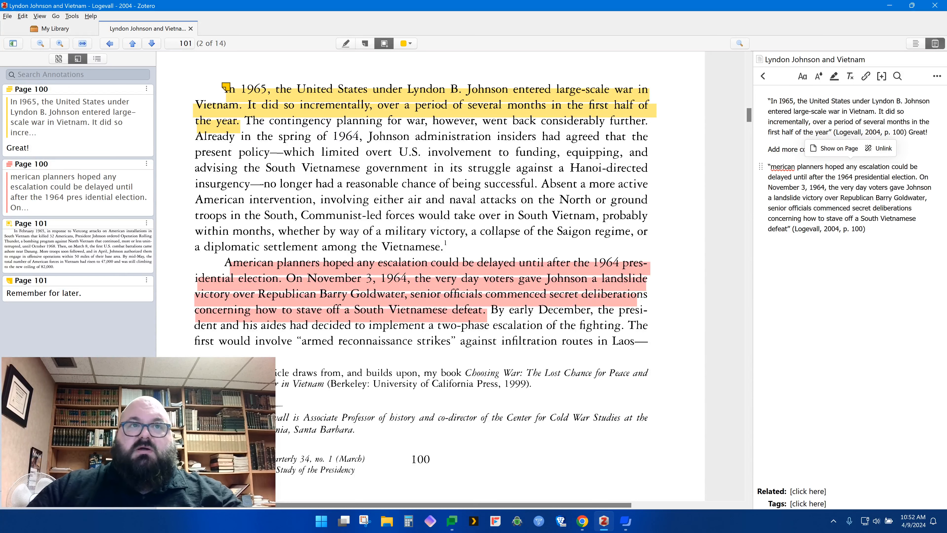
pyautogui.click(770, 166)
pyautogui.write('A')
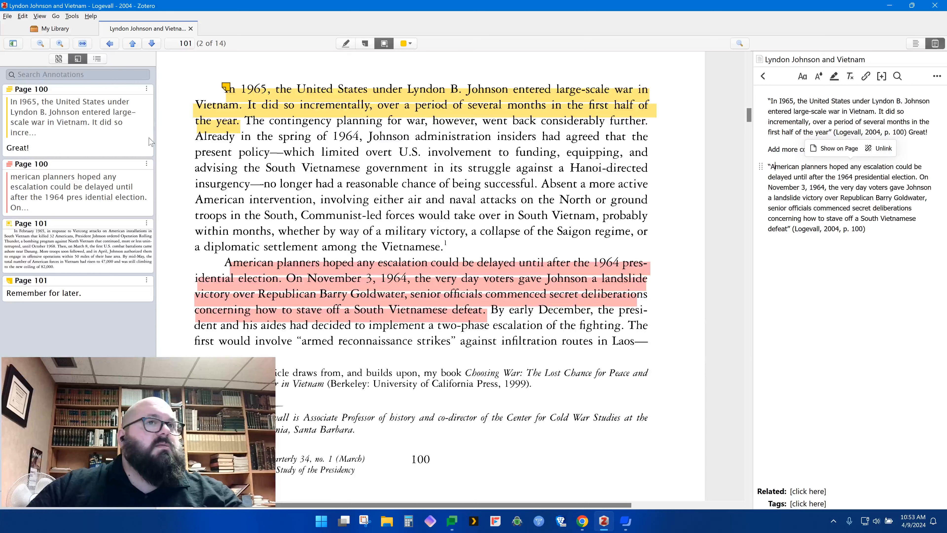
# - Edit the highlighted text of the red page 100 annotation to read "American planners" and "presidential election"
pyautogui.click(146, 164)
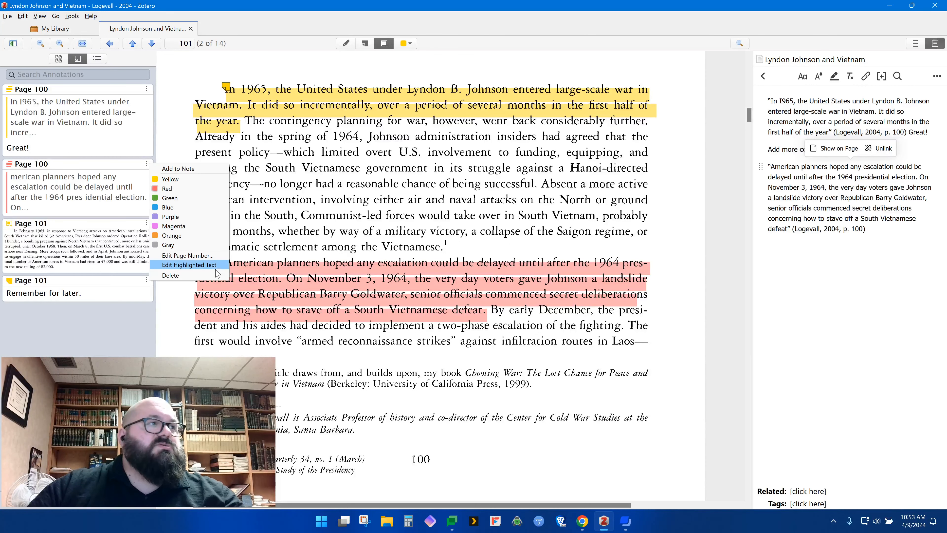
pyautogui.click(205, 268)
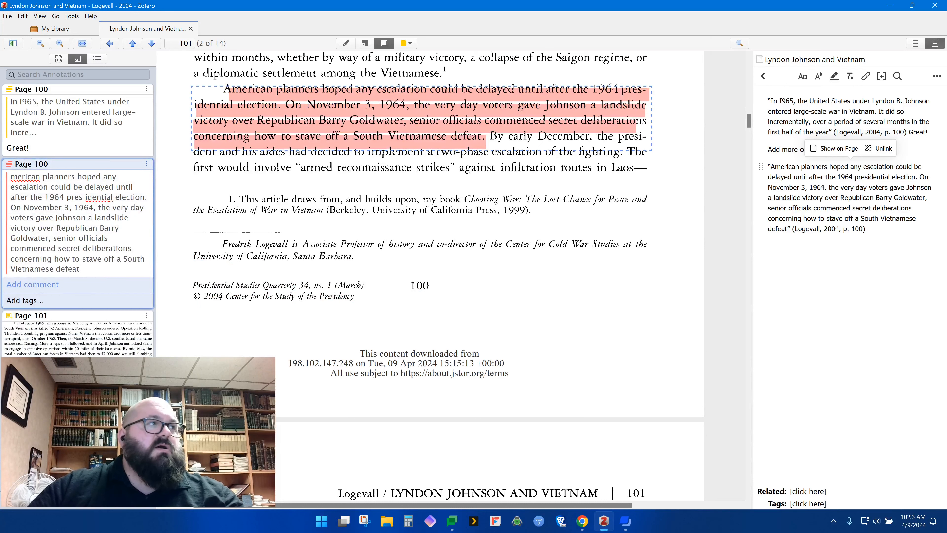
pyautogui.press('BackSpace')
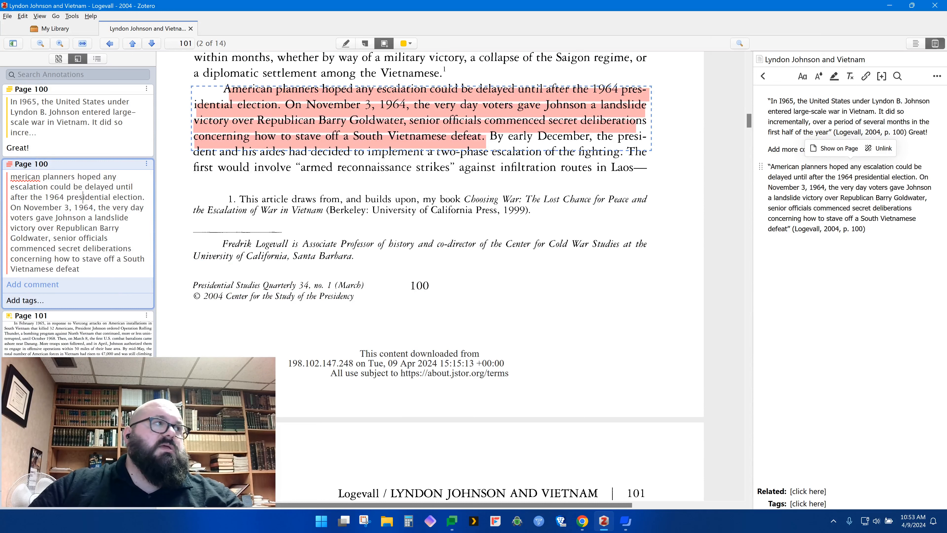
pyautogui.click(11, 177)
pyautogui.write('A')
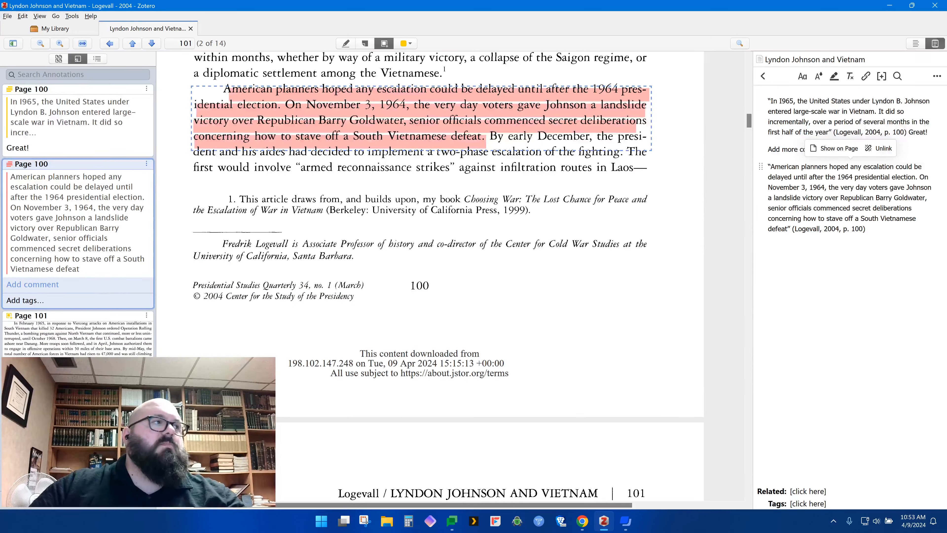
# - Insert the edited red page 100 highlight into the note again, and delete the duplicate quote from the end of the note
pyautogui.click(130, 136)
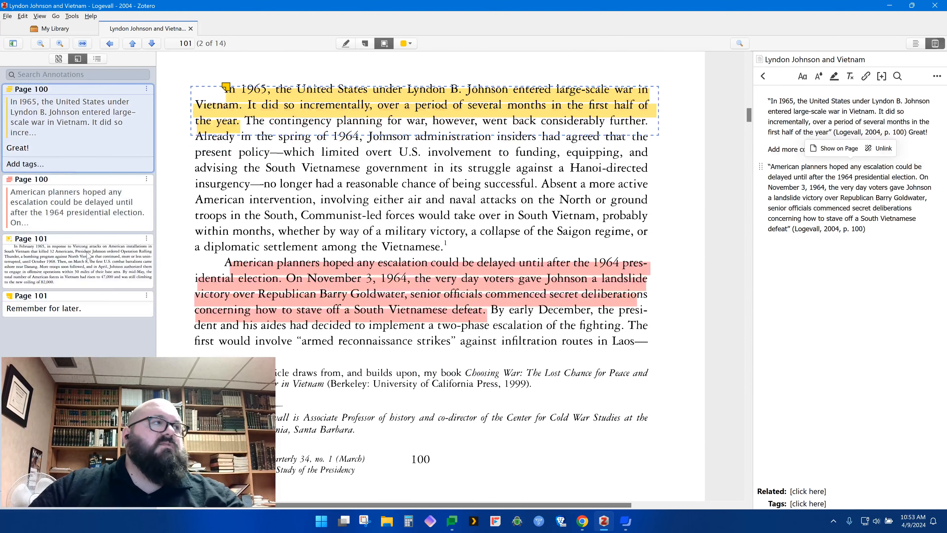
pyautogui.moveTo(67, 206)
pyautogui.mouseDown()
pyautogui.moveTo(777, 299)
pyautogui.moveTo(854, 263)
pyautogui.moveTo(854, 243)
pyautogui.mouseUp()
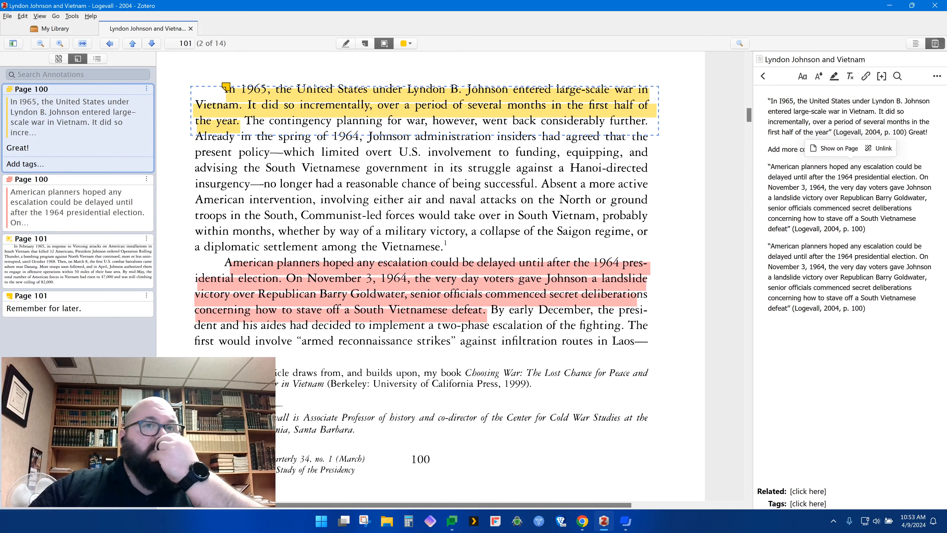
pyautogui.moveTo(760, 250); pyautogui.dragTo(765, 151)
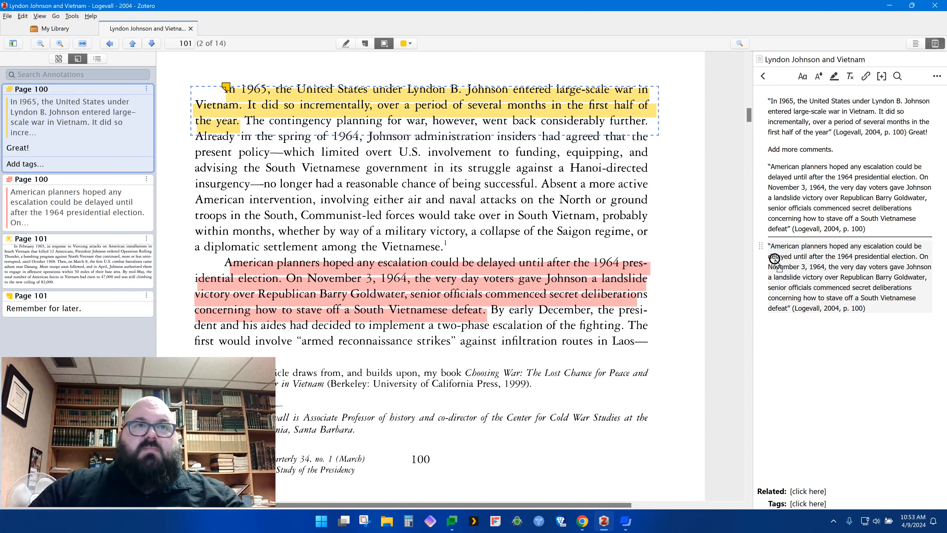
pyautogui.rightClick(824, 283)
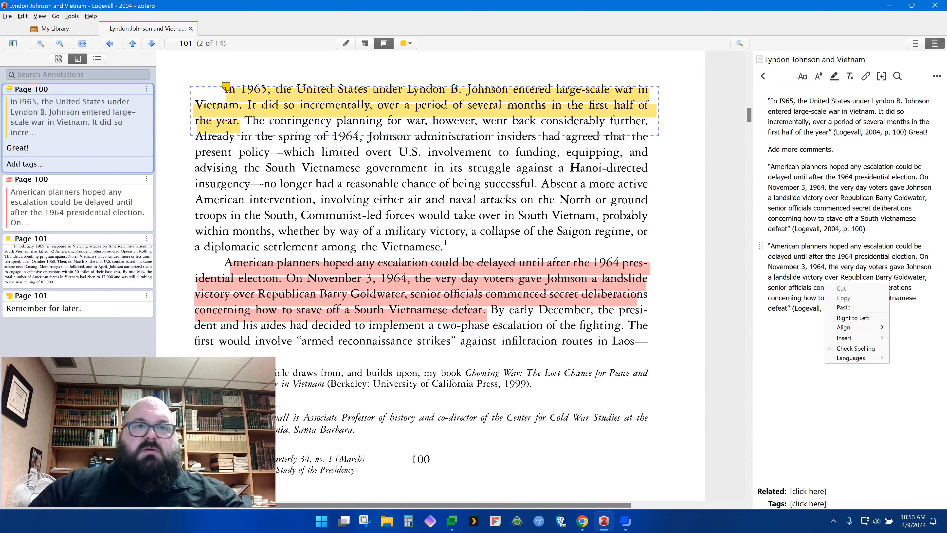
pyautogui.press('Escape')
pyautogui.moveTo(867, 308); pyautogui.dragTo(761, 245)
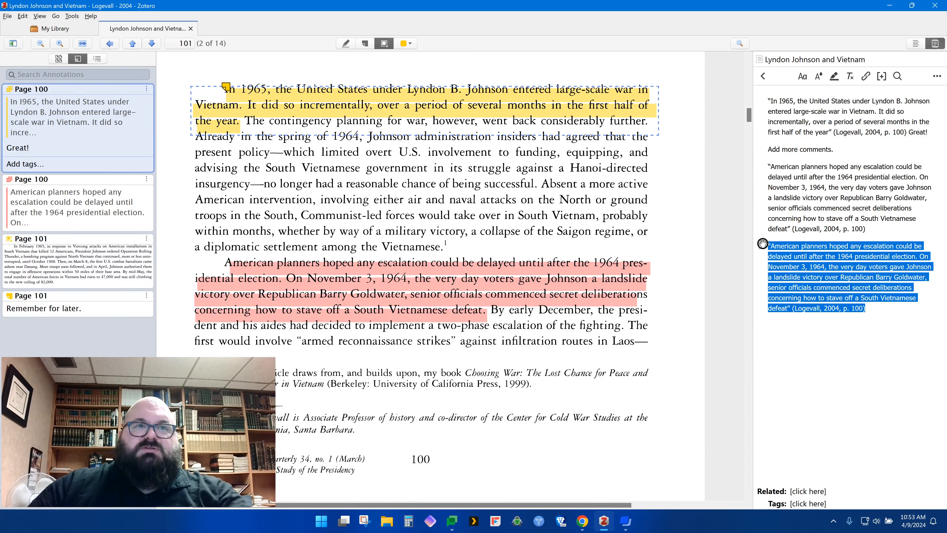
pyautogui.press('BackSpace')
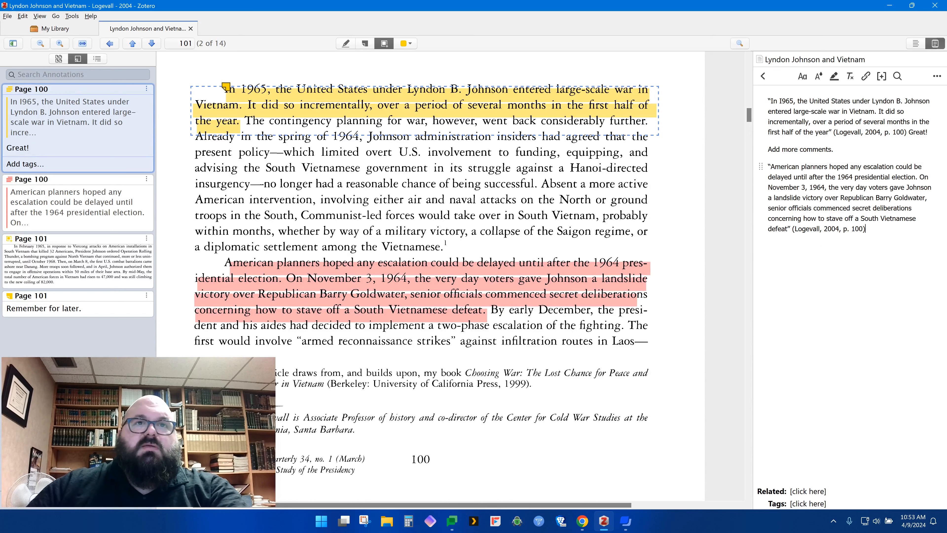
# - Return to the notes list, and review the new note plus the article's related items and notes in My Library
pyautogui.click(763, 76)
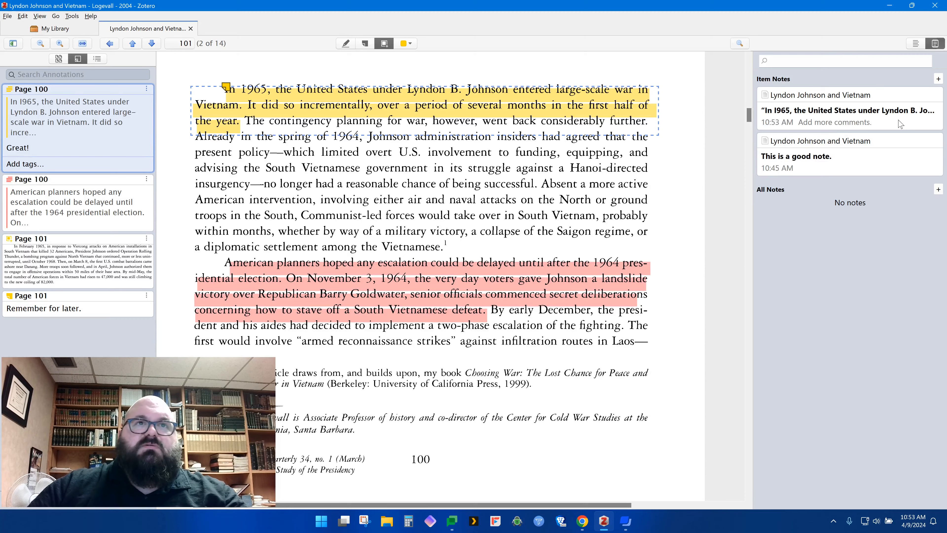
pyautogui.click(55, 28)
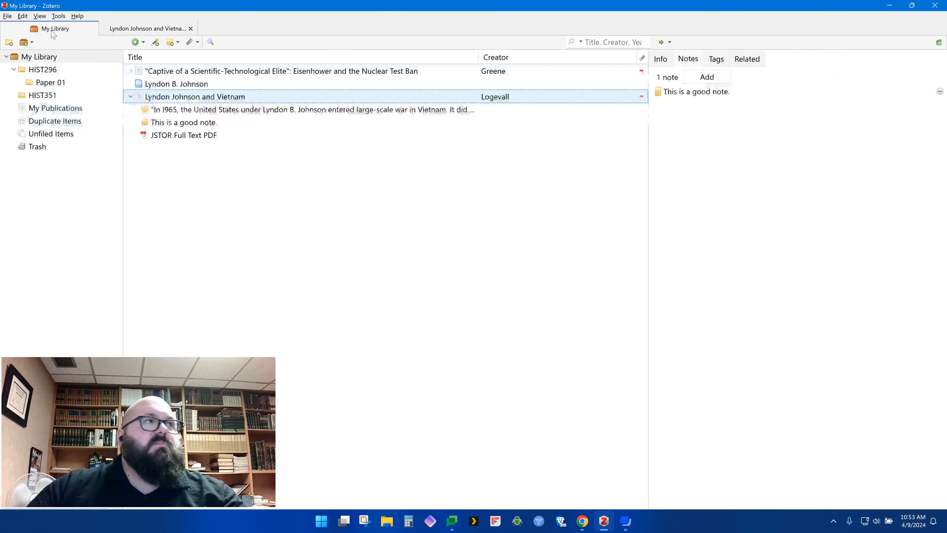
pyautogui.click(205, 109)
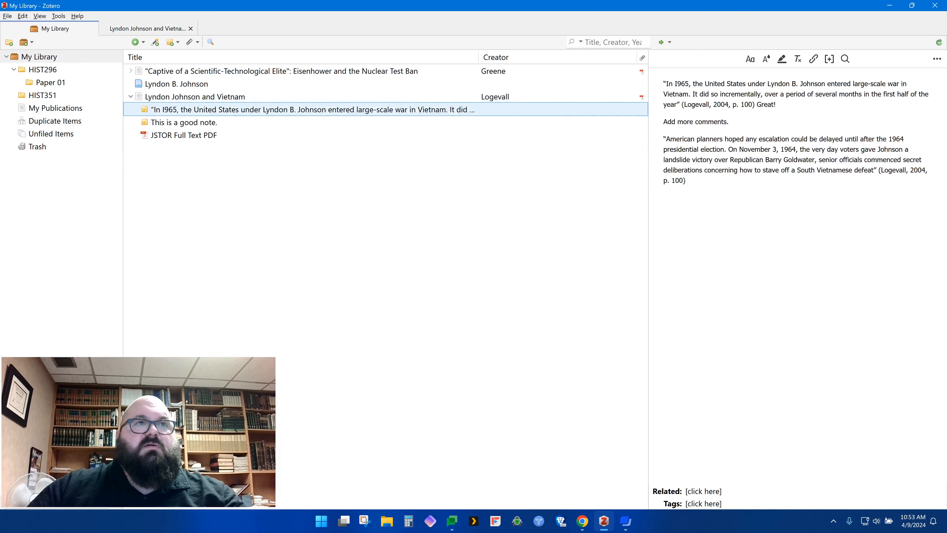
pyautogui.click(186, 97)
pyautogui.click(138, 28)
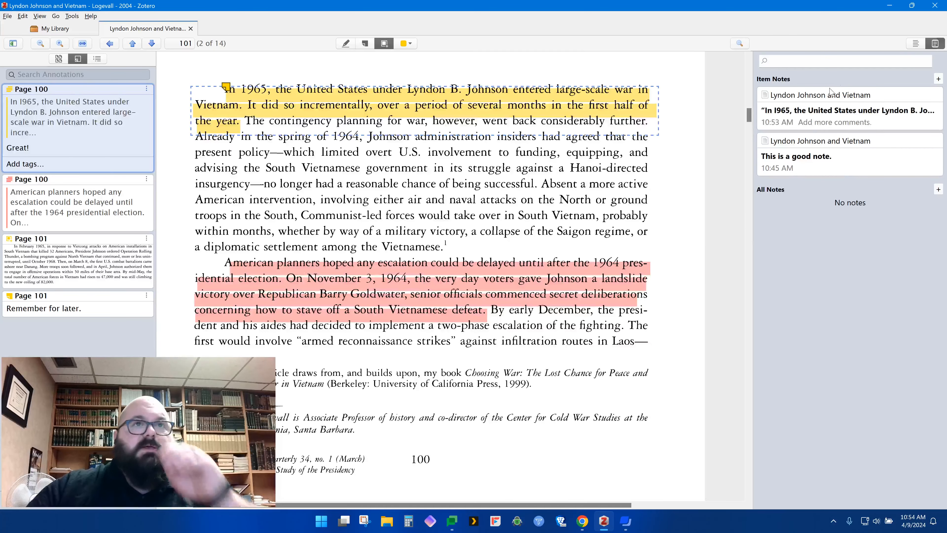
pyautogui.click(54, 28)
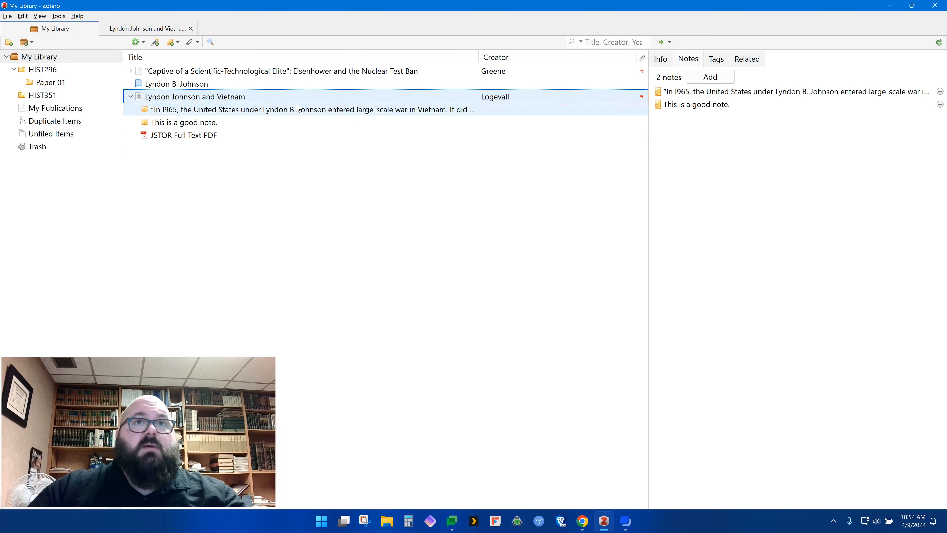
pyautogui.click(751, 60)
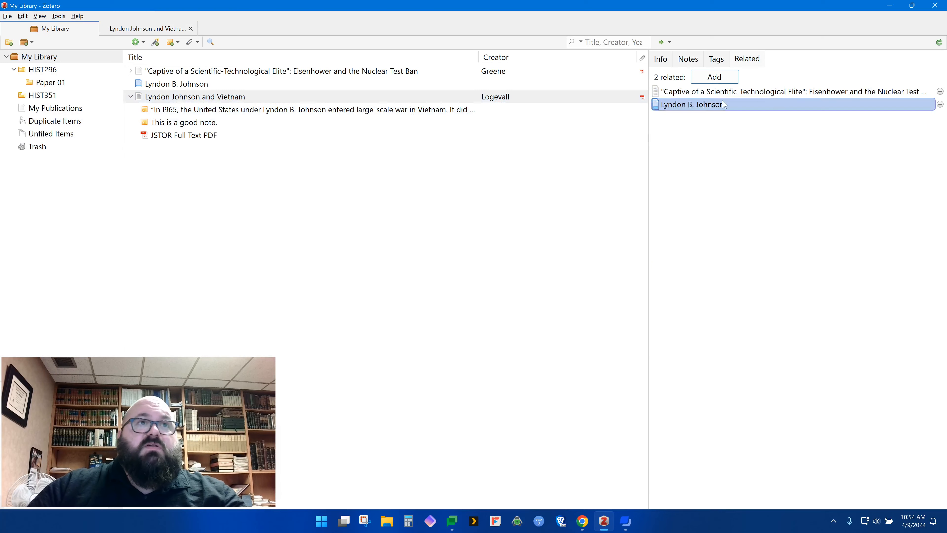
pyautogui.click(688, 60)
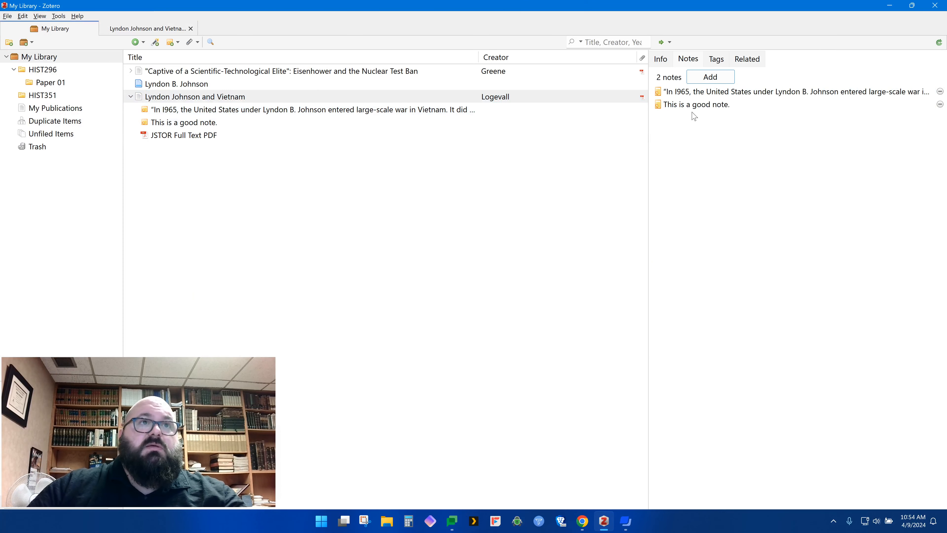
# - Open the article's note beginning "In 1965, the United States", and examine its related-item chooser, first quote and added comment line
pyautogui.click(698, 92)
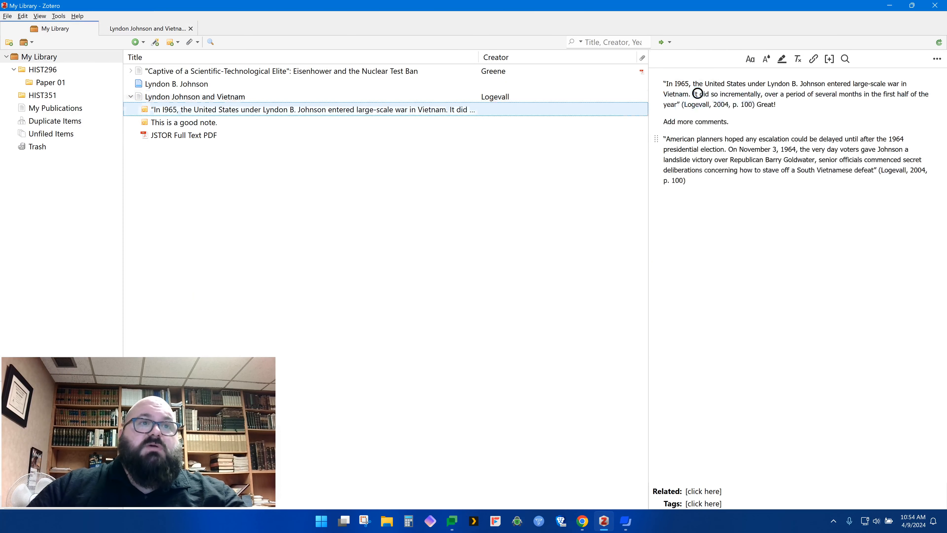
pyautogui.click(702, 491)
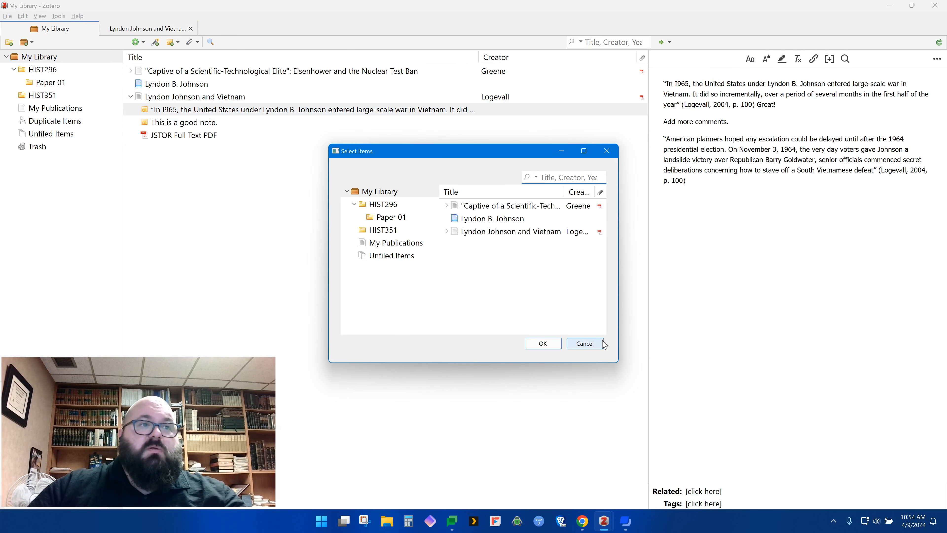
pyautogui.click(588, 343)
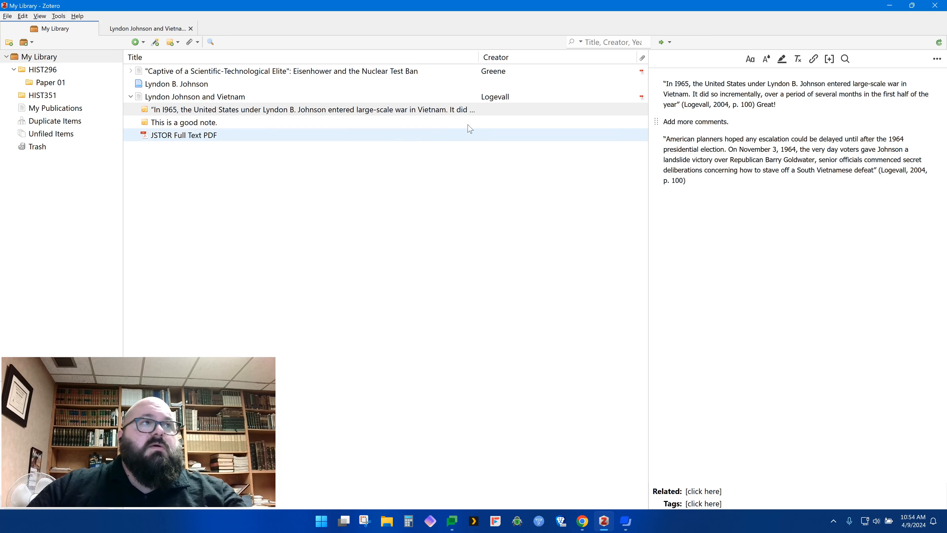
pyautogui.click(718, 94)
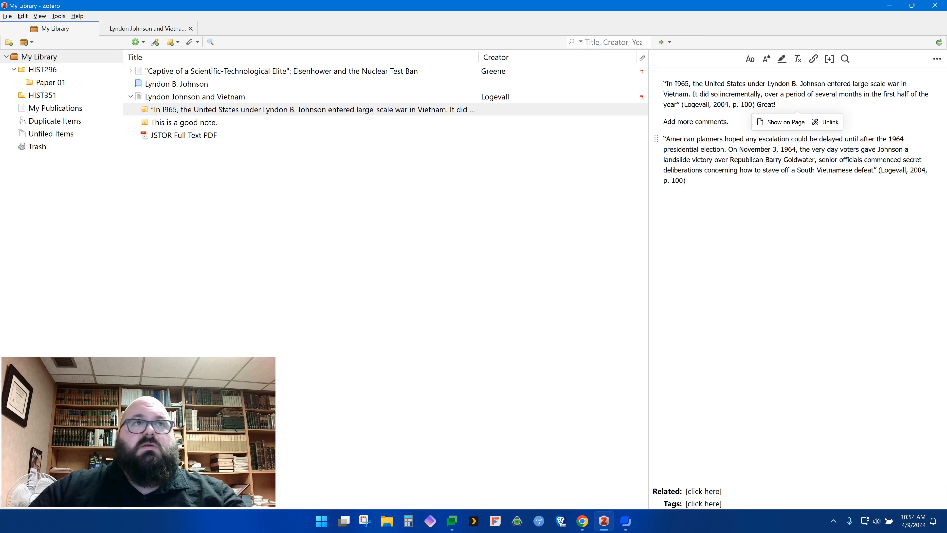
pyautogui.moveTo(663, 122); pyautogui.dragTo(722, 122)
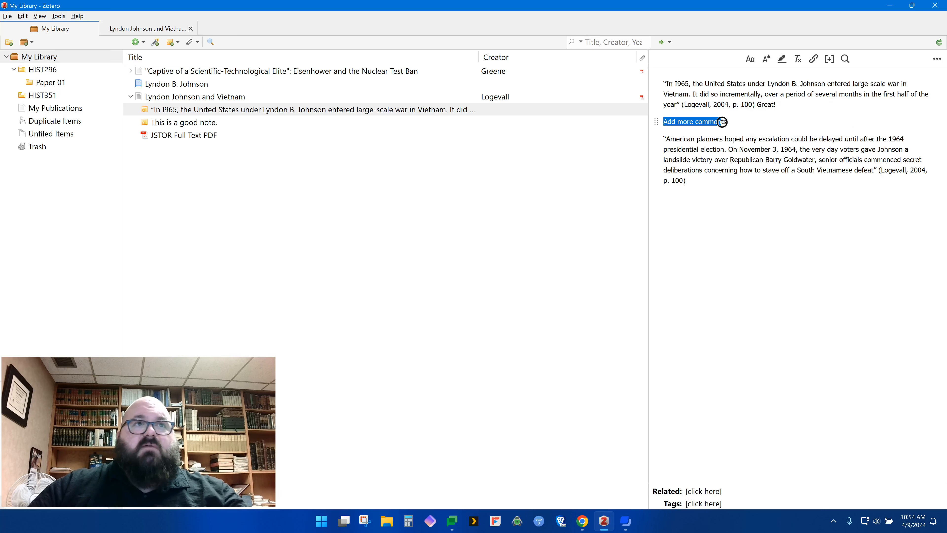
pyautogui.click(757, 105)
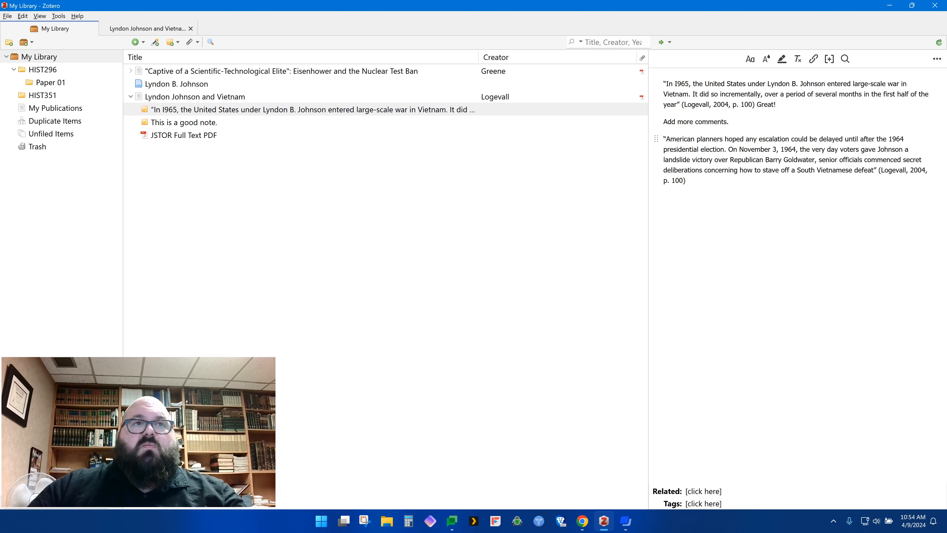
# - Open the full-text PDF attached to the "Captive of a Scientific-Technological Elite" article from My Library
pyautogui.click(188, 97)
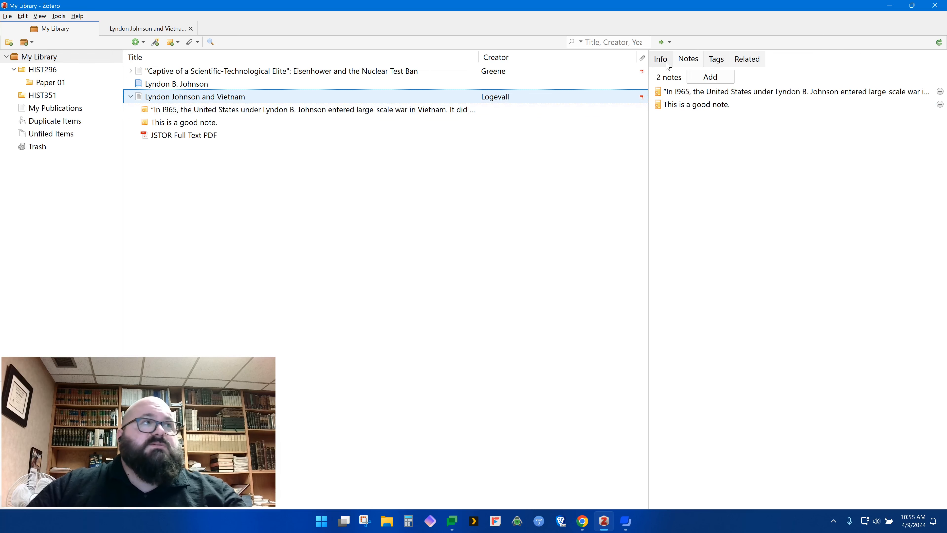
pyautogui.click(196, 68)
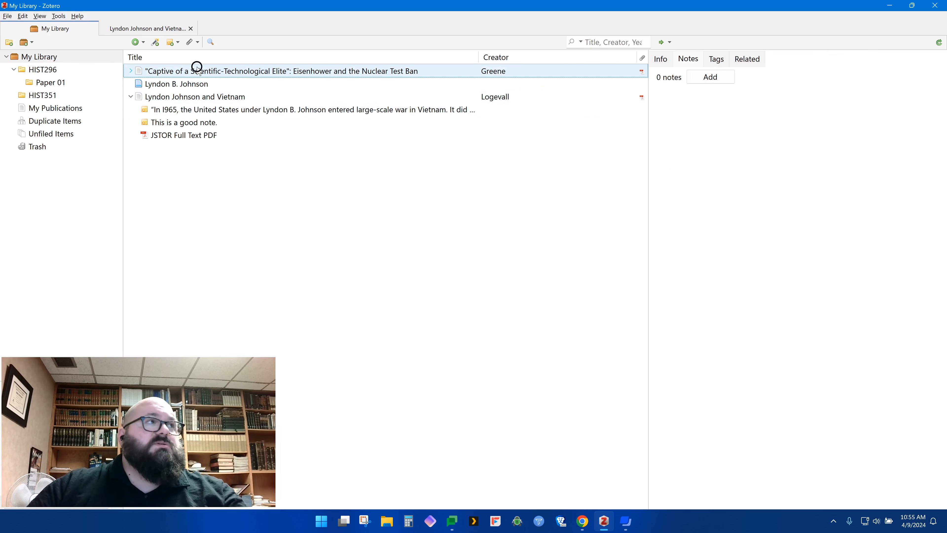
pyautogui.click(131, 71)
pyautogui.doubleClick(211, 83)
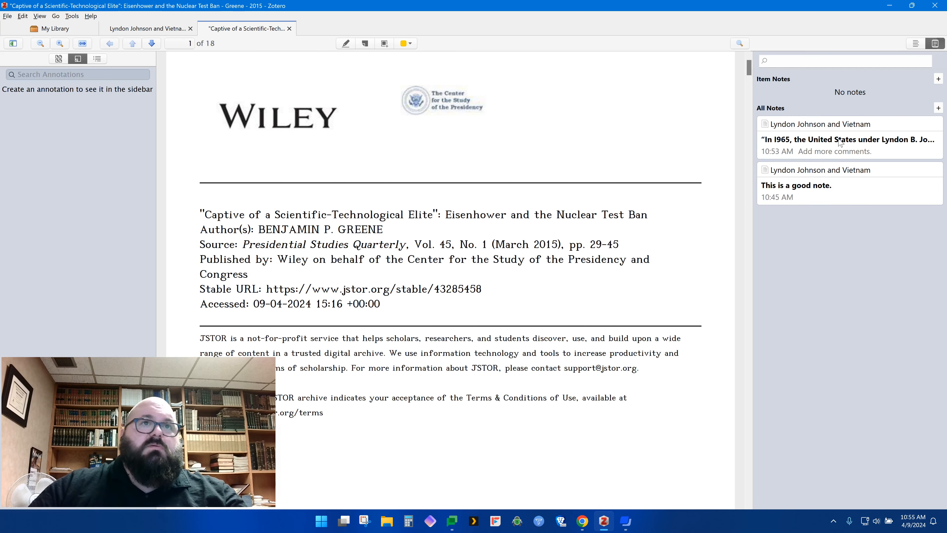
# - Highlight in green the page 29 sentence running from "I argue that the president's own public policy" to "nuclear test-ban agreement."
pyautogui.scroll(-10, 446, 262)
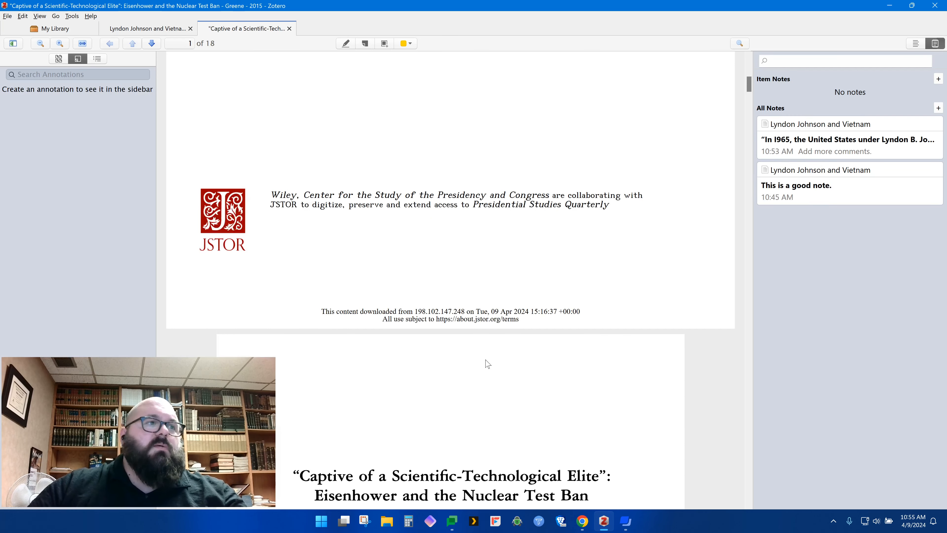
pyautogui.scroll(-10, 484, 362)
pyautogui.moveTo(323, 213)
pyautogui.mouseDown()
pyautogui.moveTo(429, 232)
pyautogui.moveTo(428, 242)
pyautogui.mouseUp()
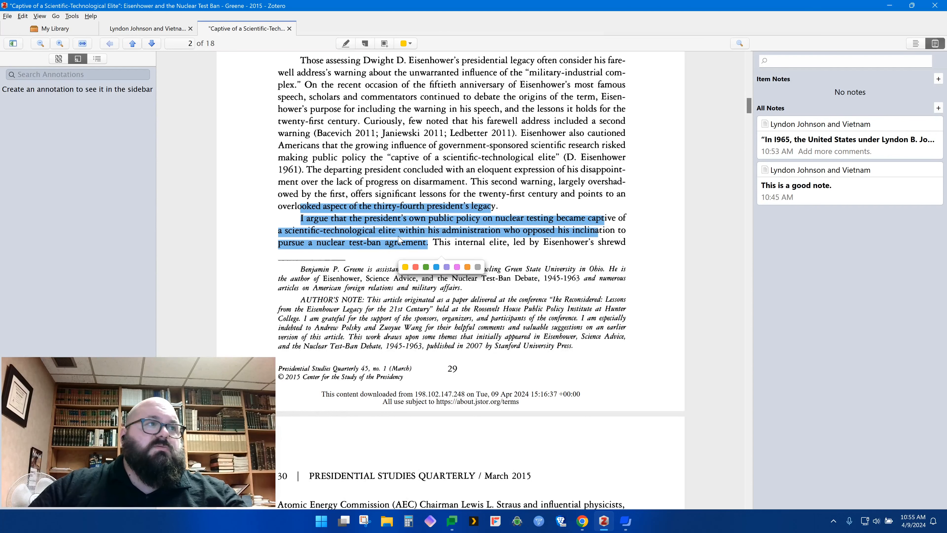
pyautogui.click(354, 176)
pyautogui.moveTo(301, 222)
pyautogui.mouseDown()
pyautogui.moveTo(463, 237)
pyautogui.moveTo(428, 243)
pyautogui.mouseUp()
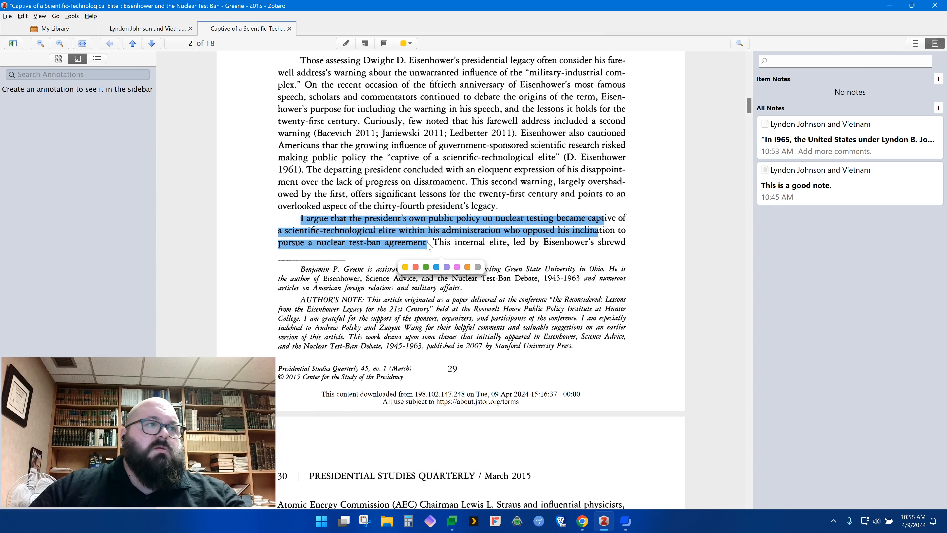
pyautogui.click(426, 267)
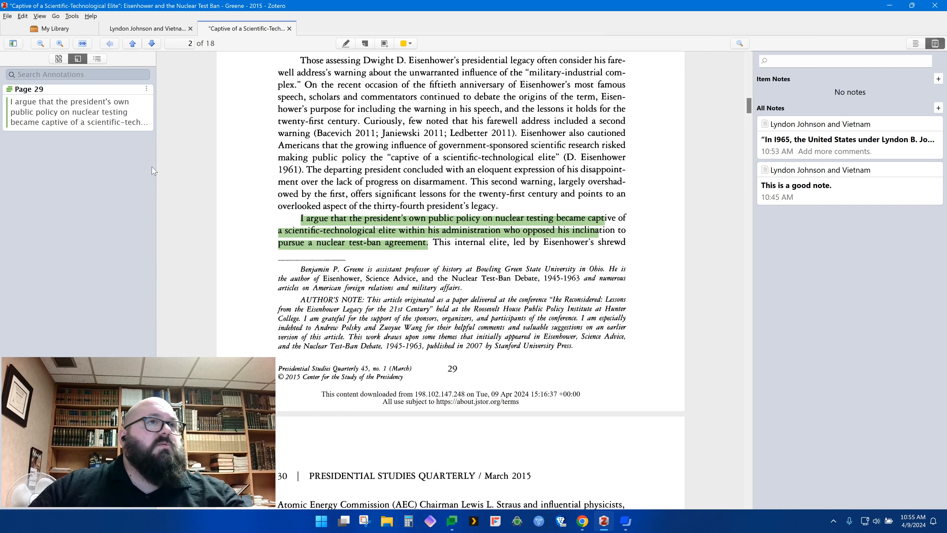
# - Add a blank item note to this article and insert the green page 29 highlight annotation into it
pyautogui.click(938, 79)
pyautogui.click(890, 91)
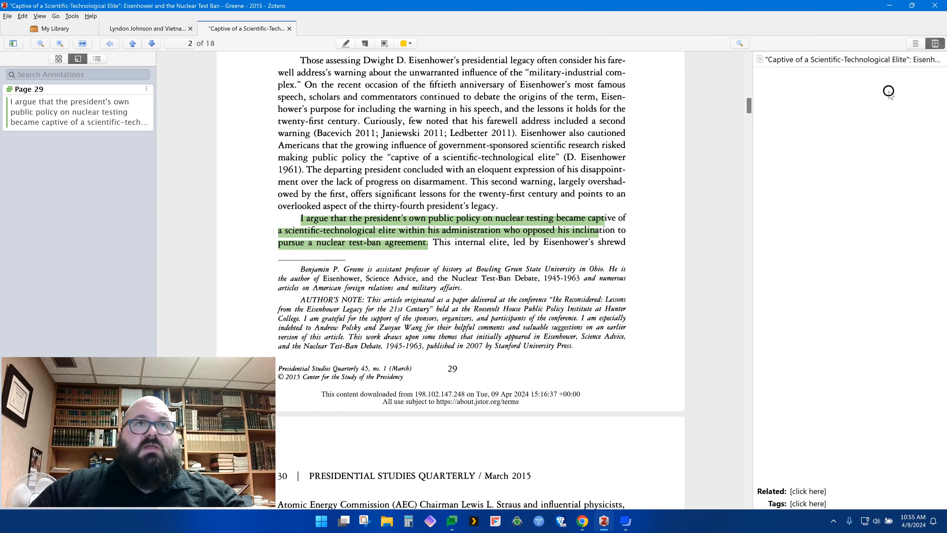
pyautogui.moveTo(80, 112)
pyautogui.mouseDown()
pyautogui.moveTo(729, 137)
pyautogui.moveTo(847, 123)
pyautogui.mouseUp()
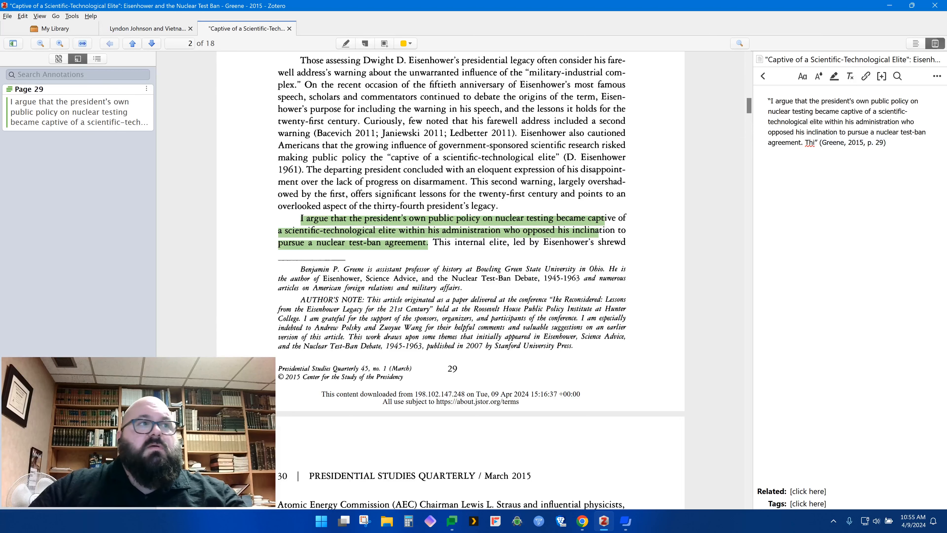
# - Remove the stray "Thi" from the quote in the note so that it ends with "agreement.", and view its citation options
pyautogui.click(816, 142)
pyautogui.press('BackSpace')
pyautogui.press('BackSpace')
pyautogui.press('BackSpace')
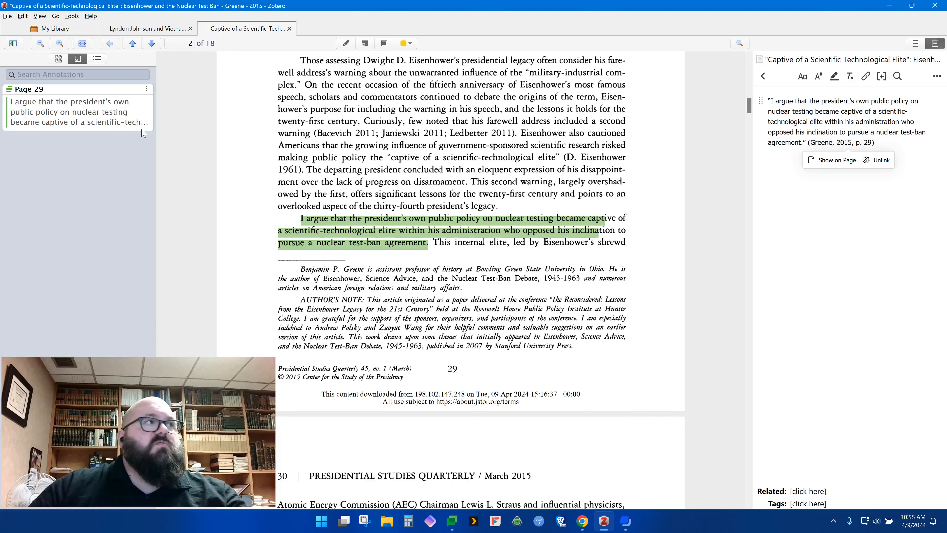
pyautogui.click(860, 146)
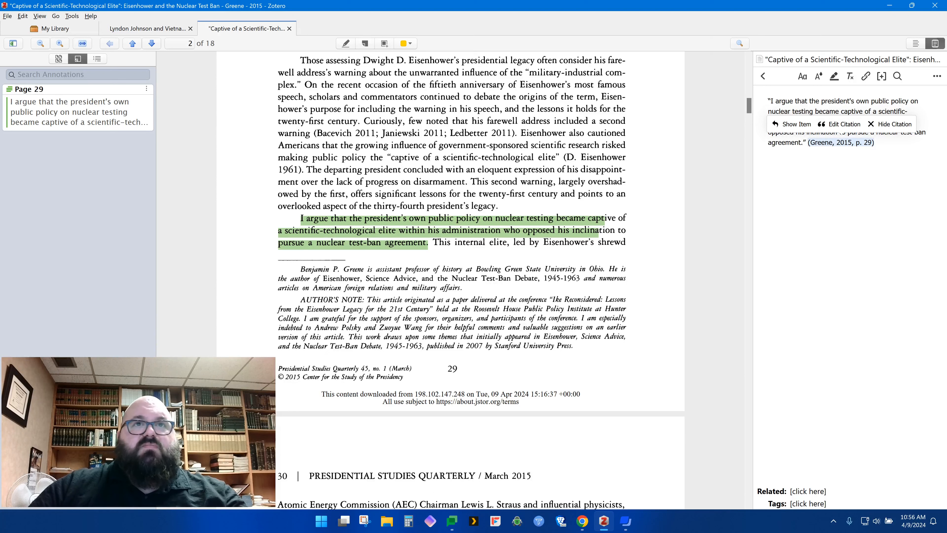
pyautogui.click(891, 148)
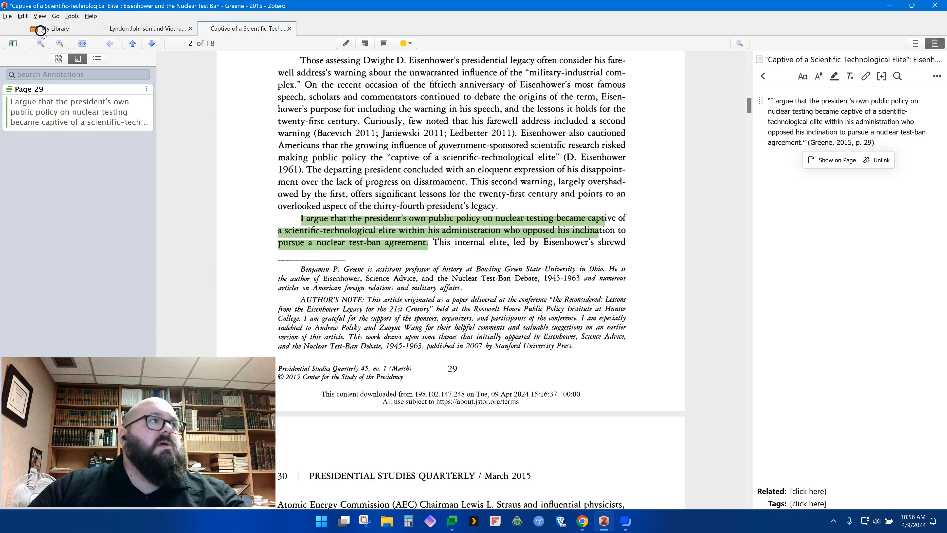
# - View the new page 29 quote note in My Library, and collapse both article entries
pyautogui.click(49, 28)
pyautogui.click(231, 85)
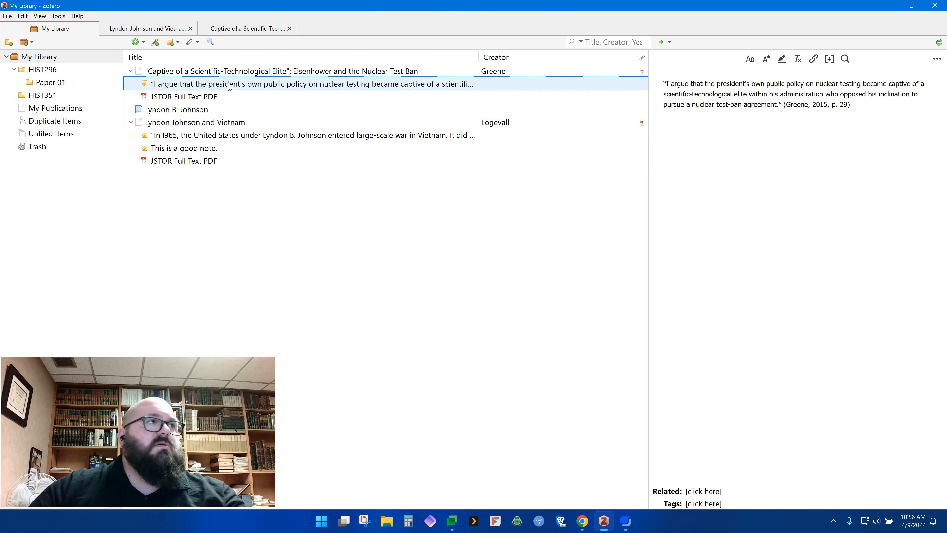
pyautogui.click(131, 124)
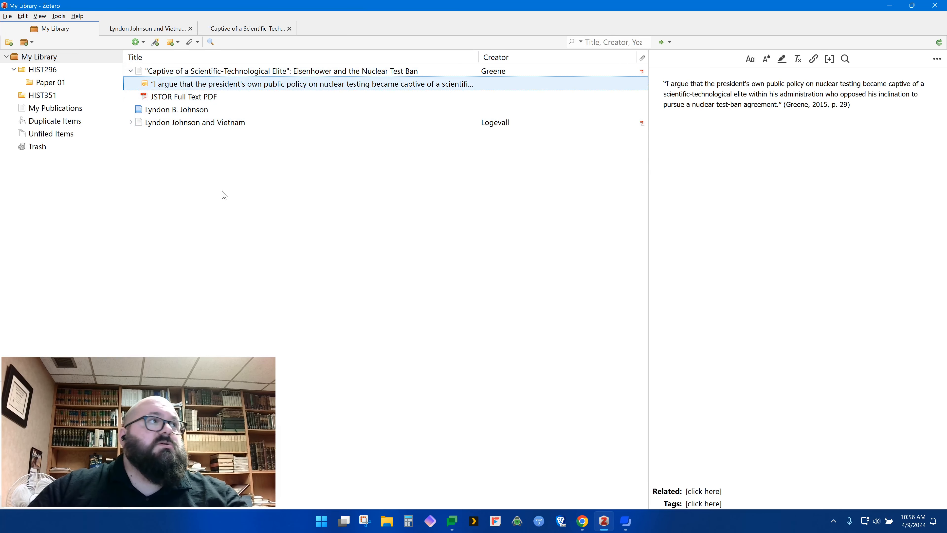
pyautogui.click(129, 71)
pyautogui.click(129, 71)
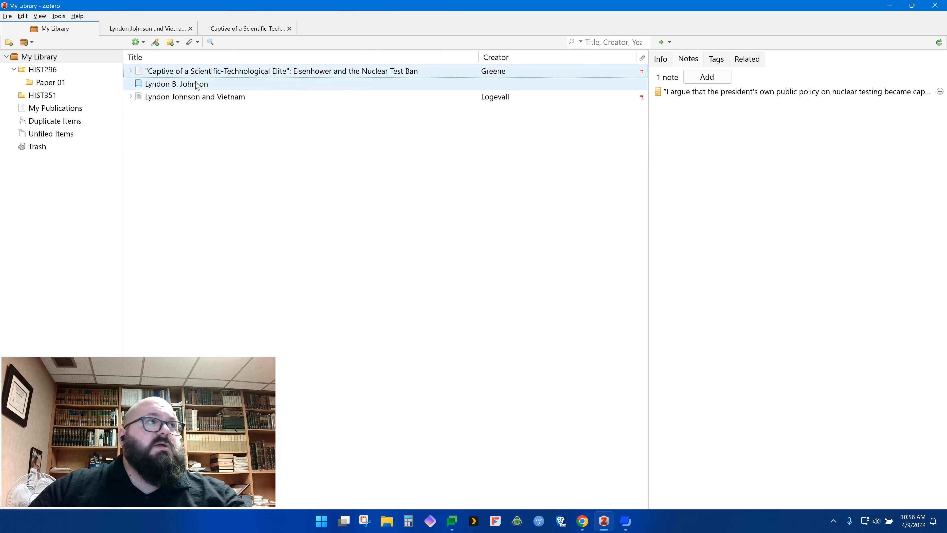
# - Create a standalone note reading "This is a standalone note." and select it in the library list
pyautogui.click(178, 43)
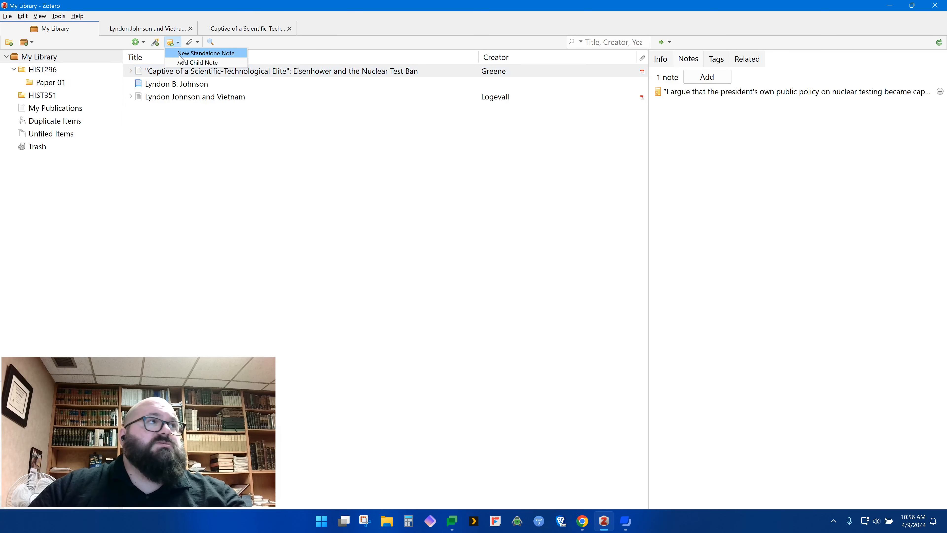
pyautogui.click(182, 56)
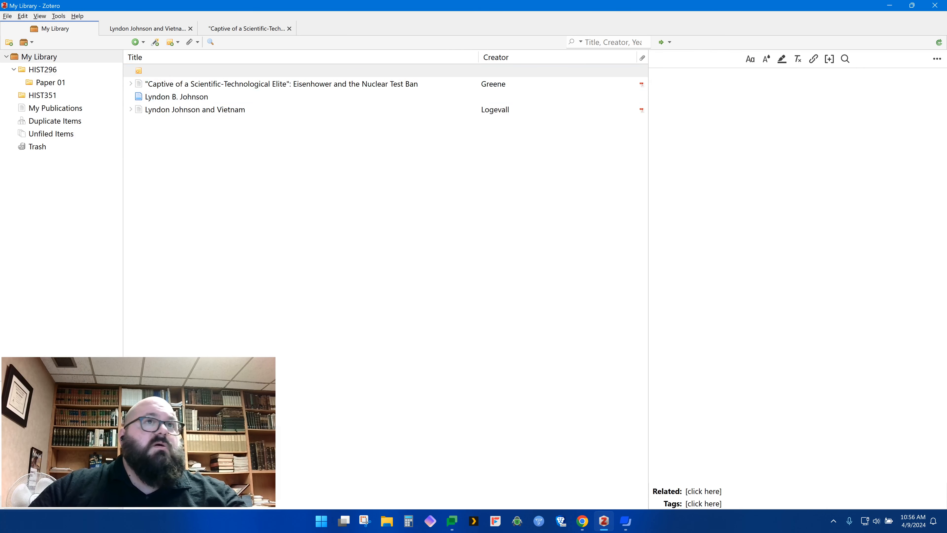
pyautogui.write('This is a st')
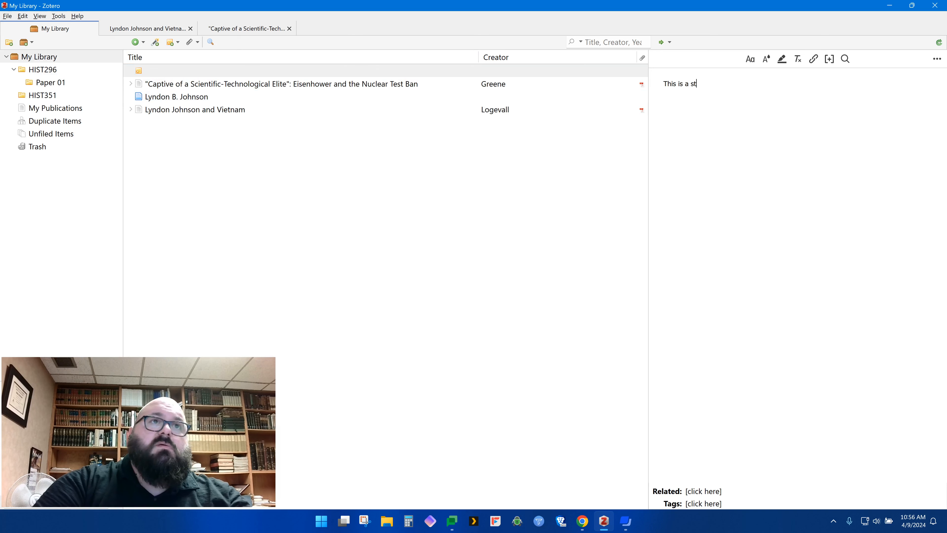
pyautogui.write('andalone note.')
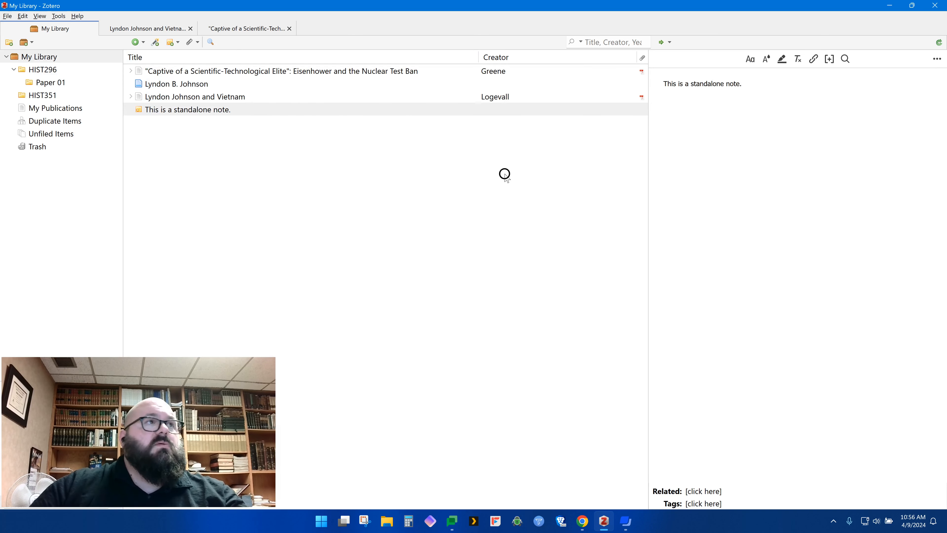
pyautogui.click(208, 111)
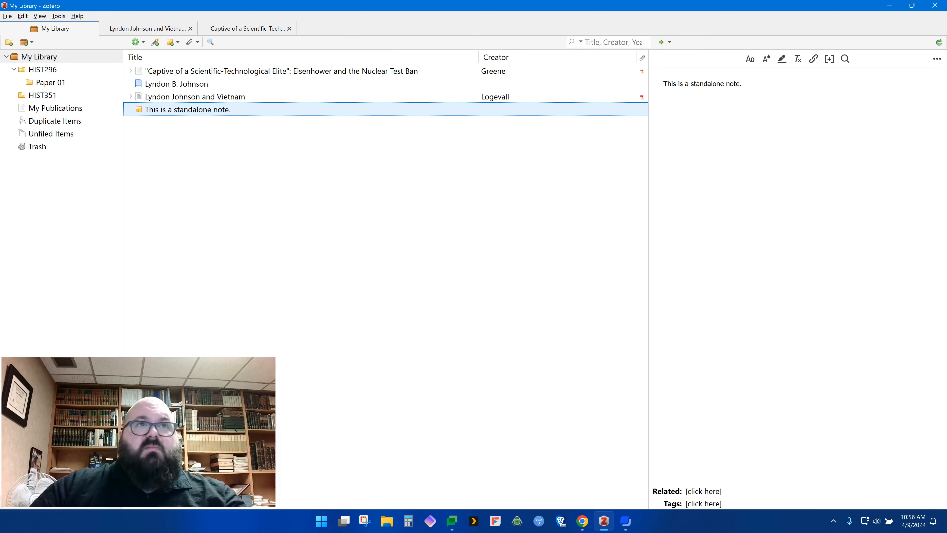
# - Add the tag "reminders" to the standalone note
pyautogui.click(706, 504)
pyautogui.write('minders')
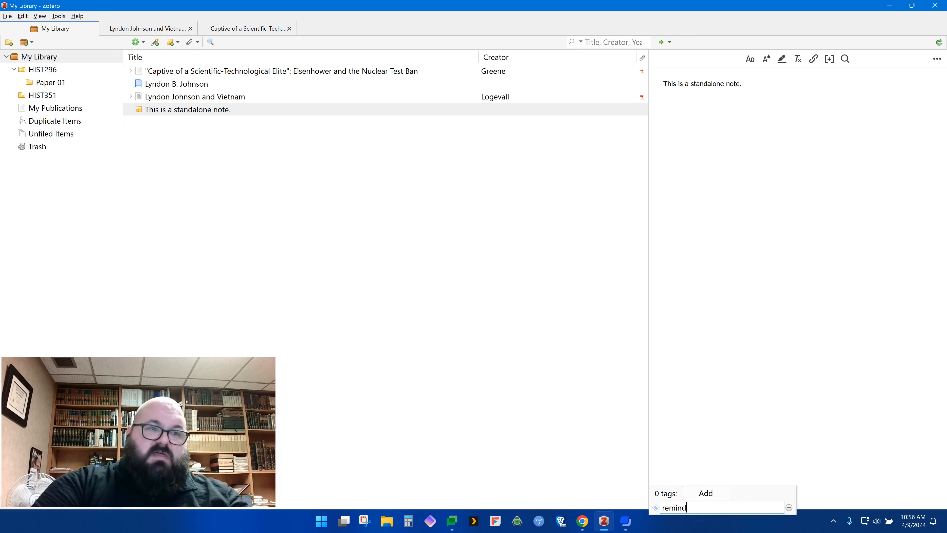
pyautogui.press('Return')
pyautogui.press('Escape')
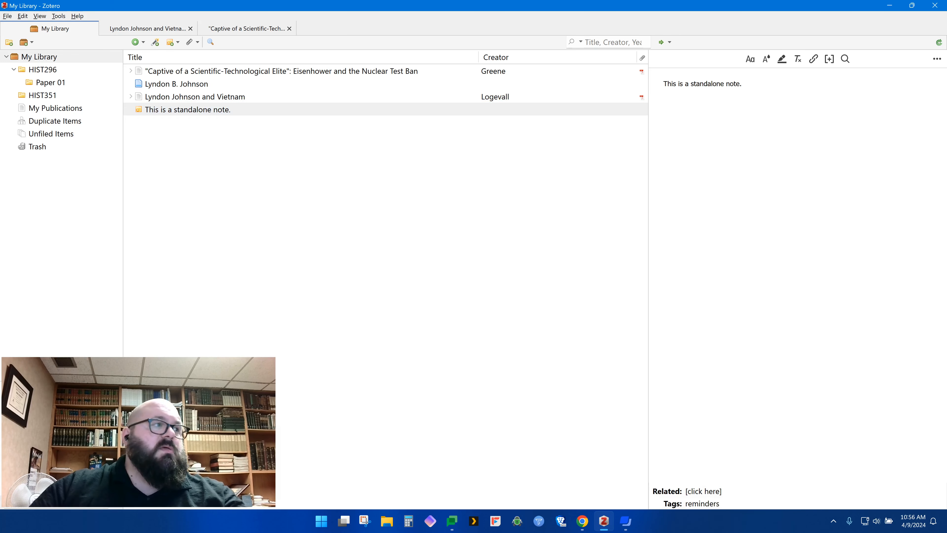
# - Examine the library's tag list, including the reminders and nuclear tags
pyautogui.click(89, 390)
pyautogui.click(89, 389)
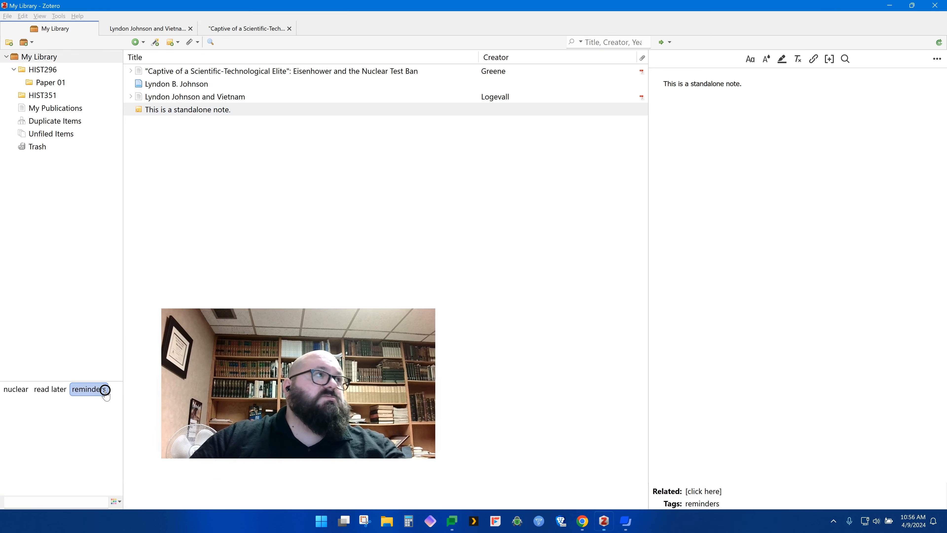
pyautogui.click(20, 390)
pyautogui.moveTo(291, 406); pyautogui.dragTo(156, 447)
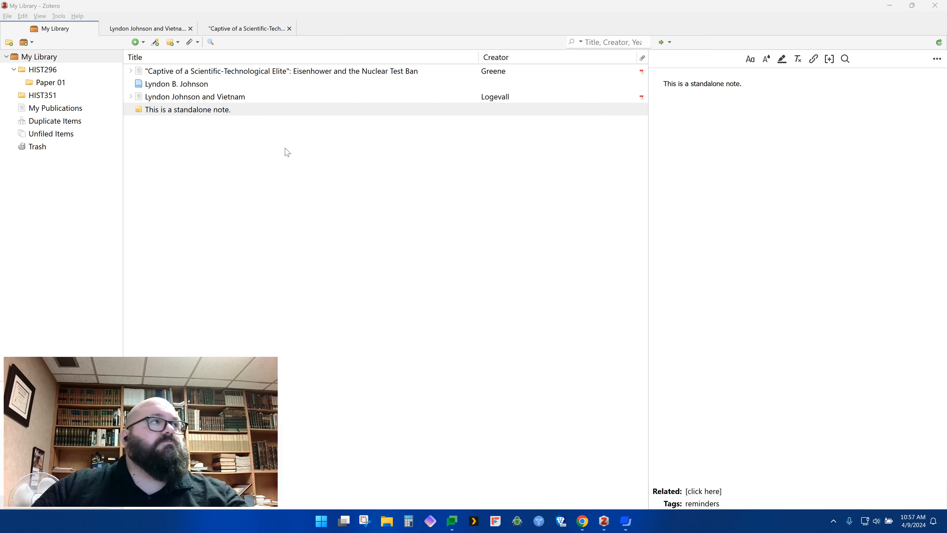
# - Make the interface font size one step bigger
pyautogui.click(57, 16)
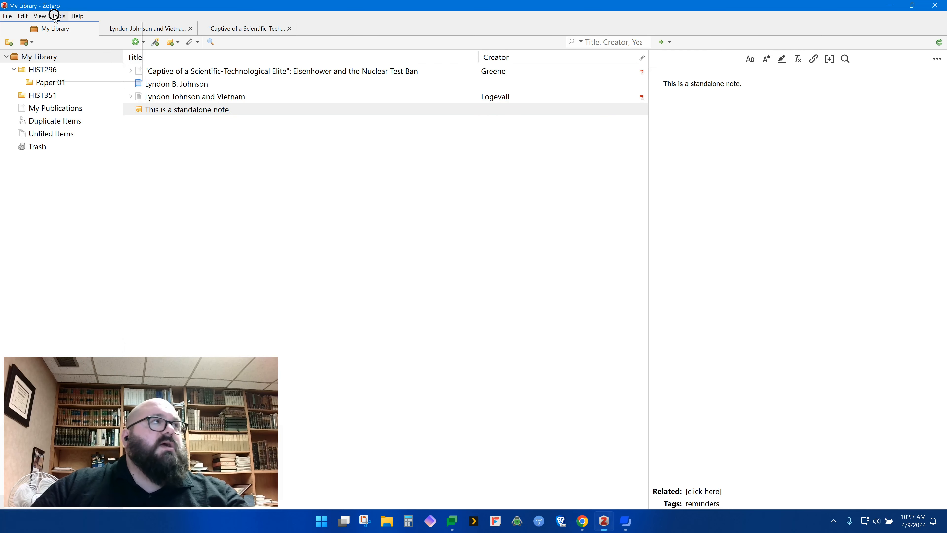
pyautogui.click(225, 101)
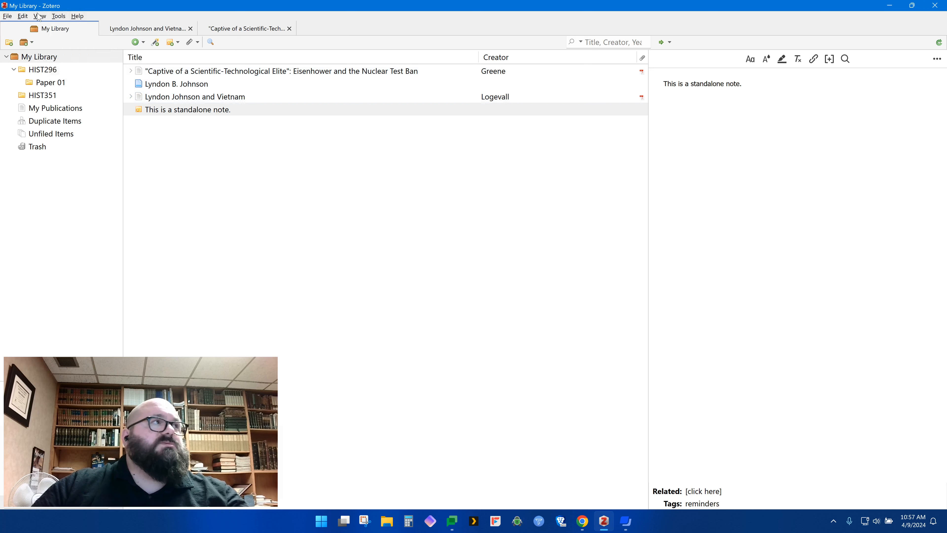
pyautogui.click(46, 17)
pyautogui.moveTo(56, 37)
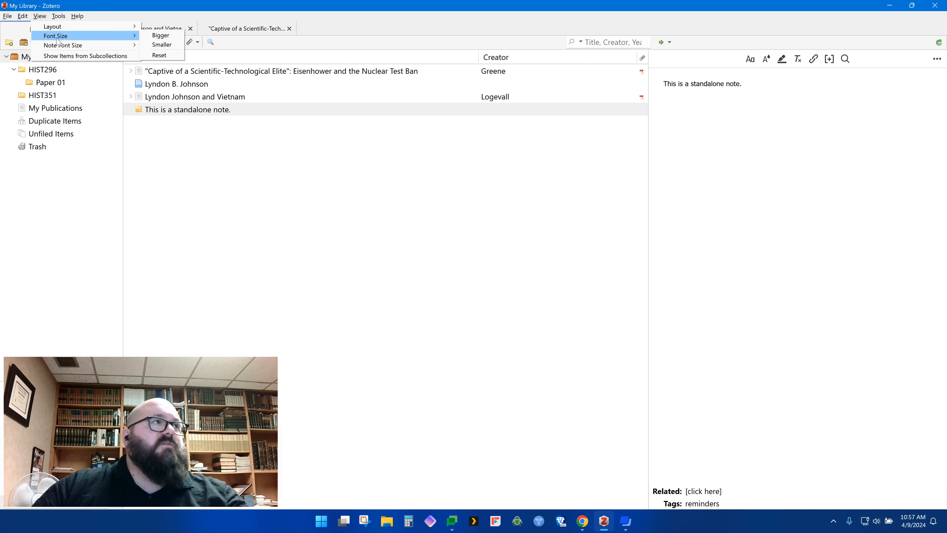
pyautogui.click(163, 38)
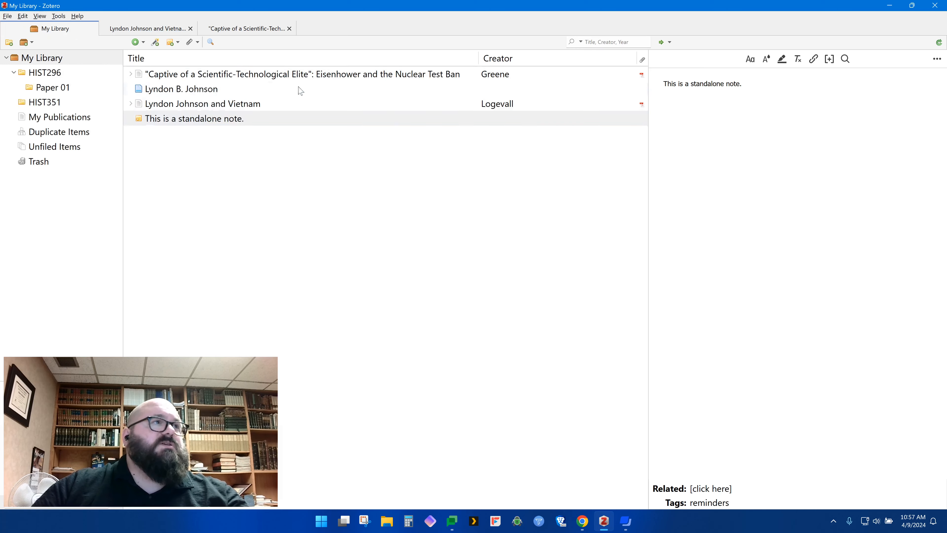
# - Switch to the stacked layout with item details below the list, and look through the details of "Lyndon Johnson and Vietnam"
pyautogui.click(41, 15)
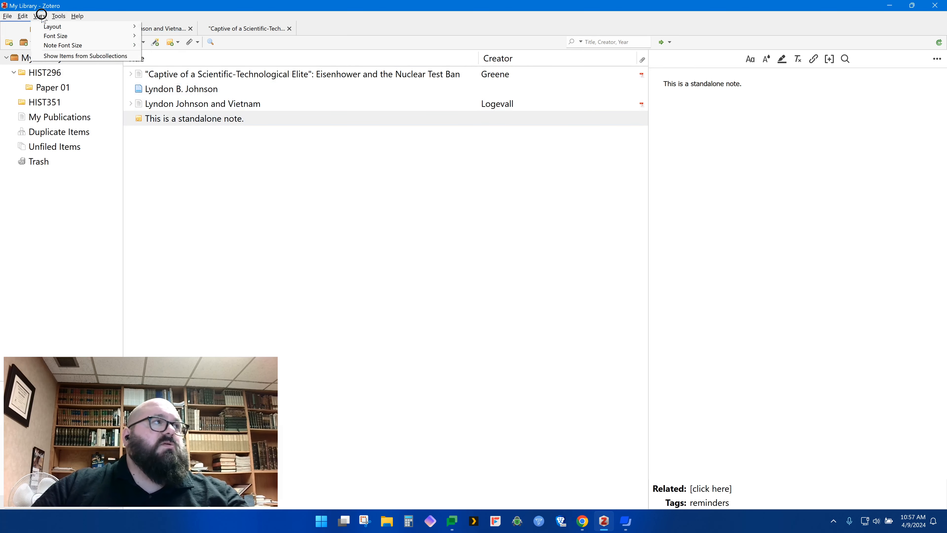
pyautogui.moveTo(90, 26)
pyautogui.click(184, 36)
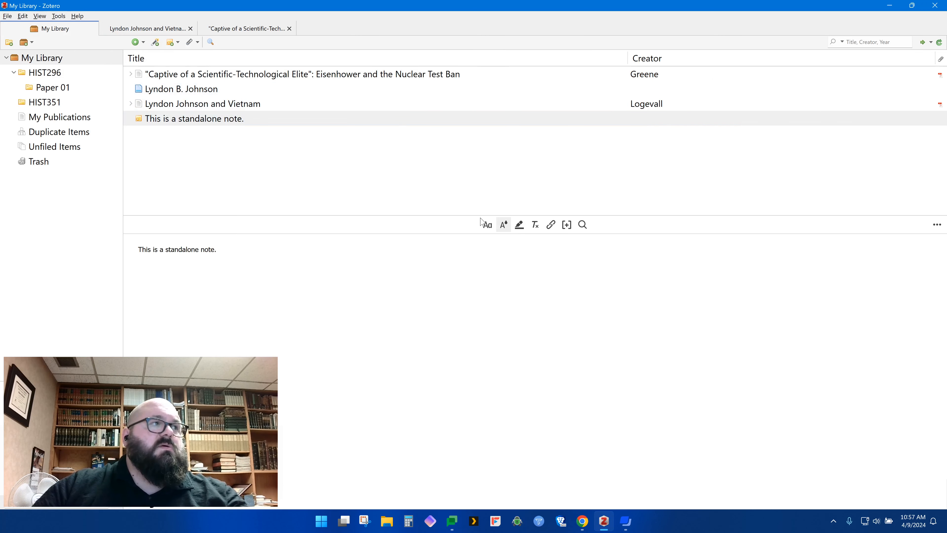
pyautogui.click(233, 108)
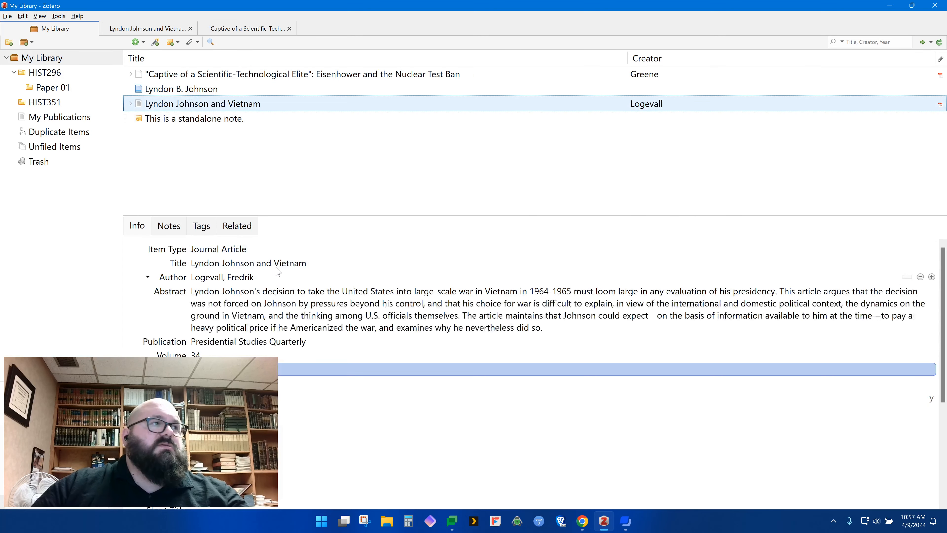
pyautogui.scroll(-4, 434, 345)
pyautogui.scroll(4, 418, 328)
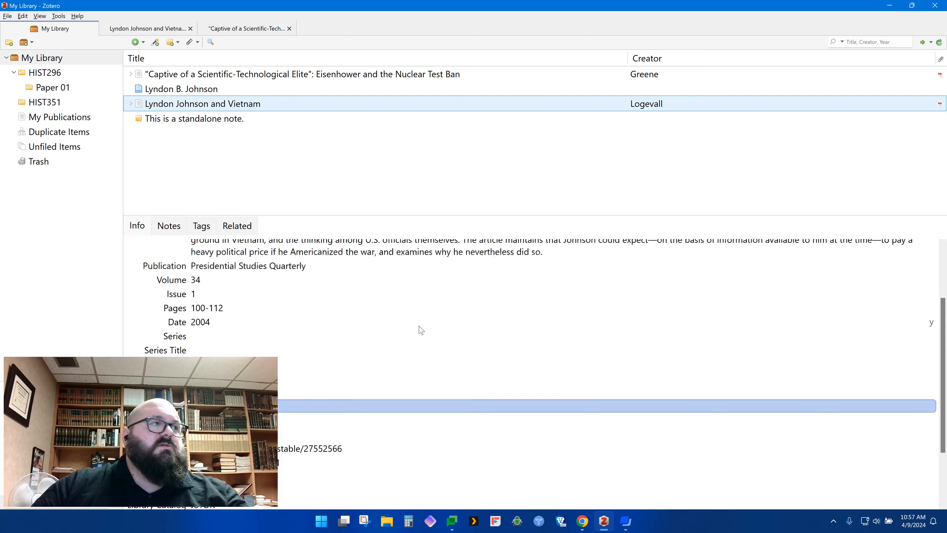
# - Return to the standard layout with item details beside the list, and slightly widen the collections pane
pyautogui.click(37, 16)
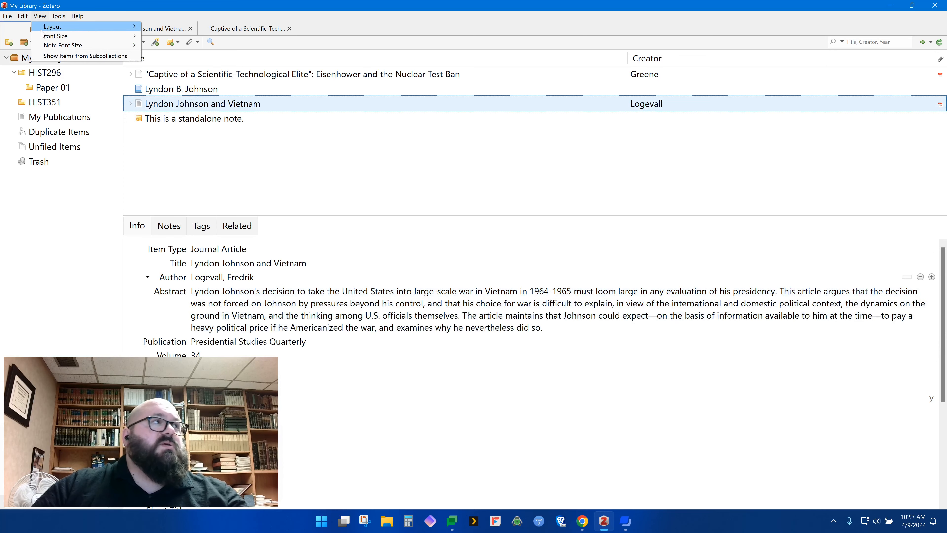
pyautogui.moveTo(79, 27)
pyautogui.click(182, 26)
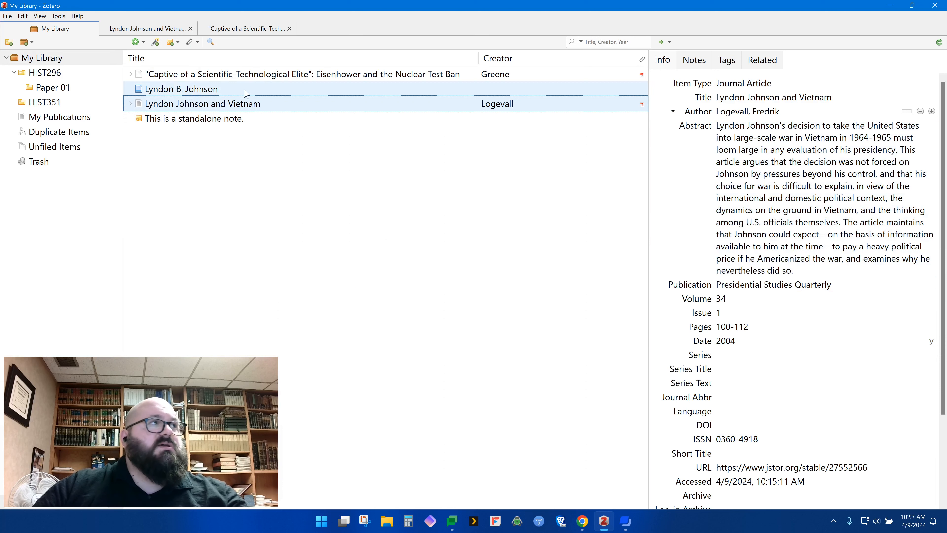
pyautogui.moveTo(122, 196)
pyautogui.mouseDown()
pyautogui.moveTo(165, 186)
pyautogui.moveTo(78, 184)
pyautogui.moveTo(128, 189)
pyautogui.mouseUp()
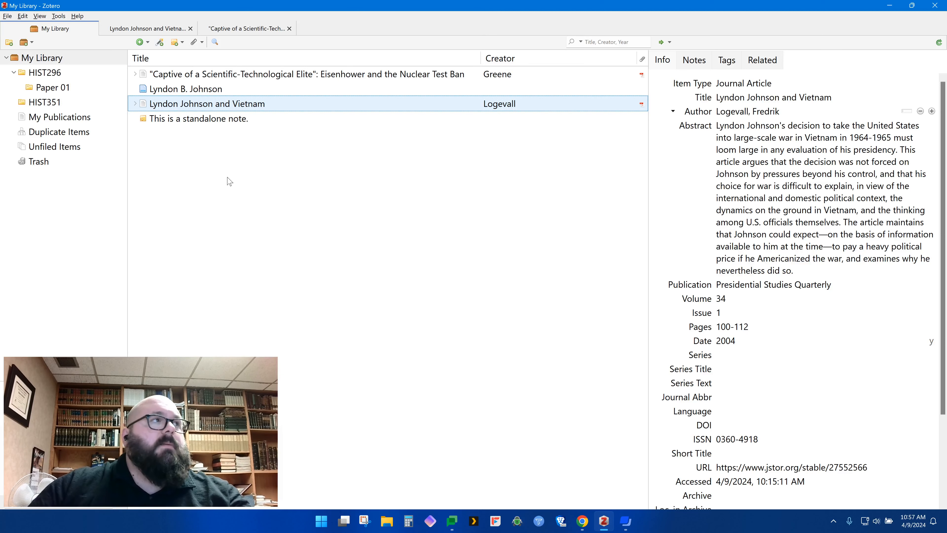
# - Create a blank Book Section item in My Library and move through its empty fields
pyautogui.click(141, 42)
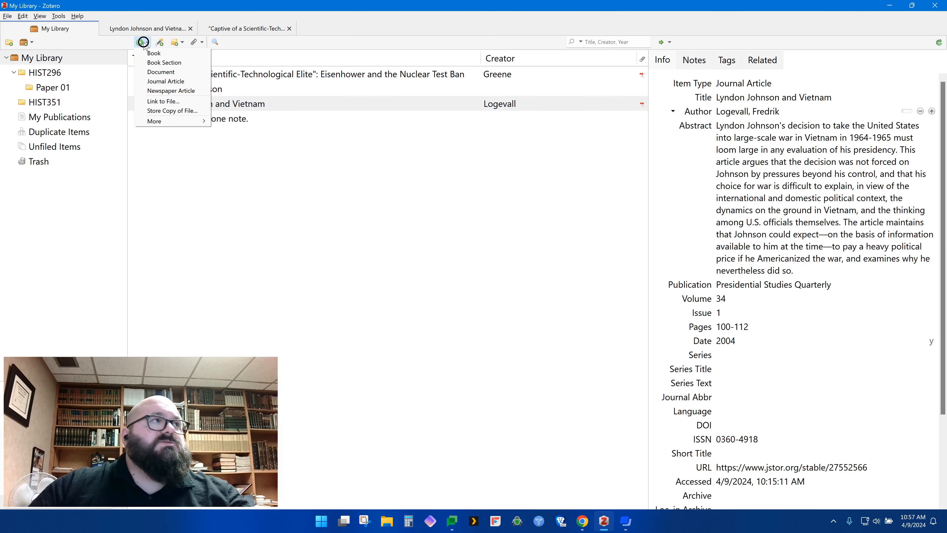
pyautogui.click(166, 62)
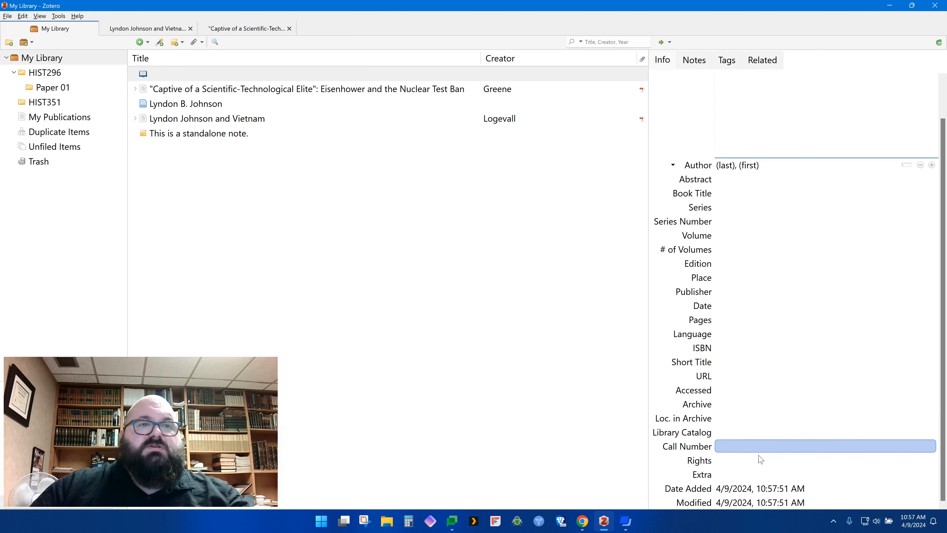
pyautogui.hotkey('shift', 'Tab')
pyautogui.press('Tab')
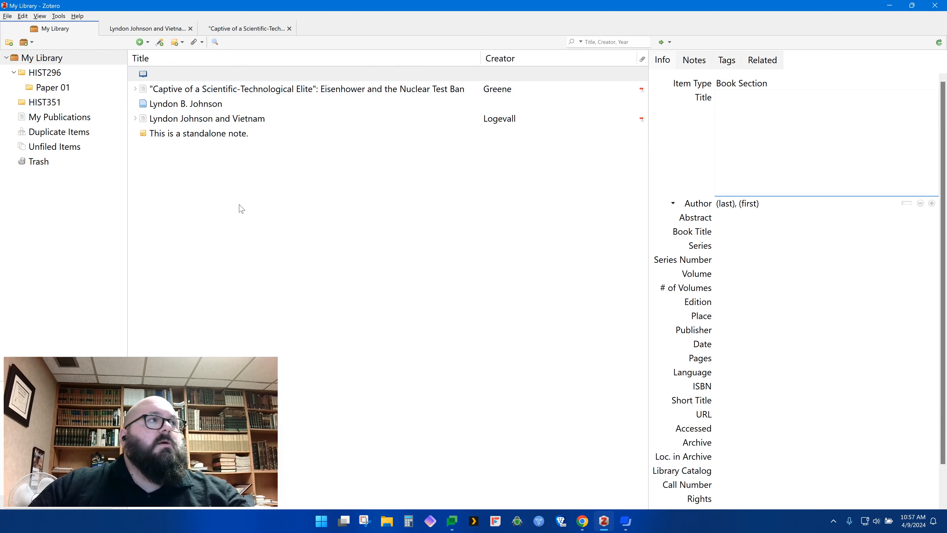
# - Look over the extended list of item types available for new library items
pyautogui.click(148, 43)
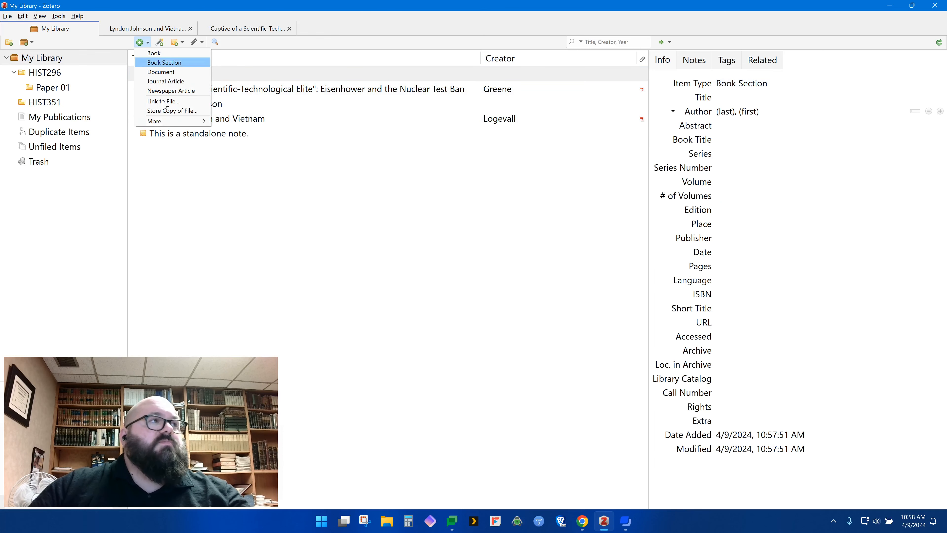
pyautogui.moveTo(173, 122)
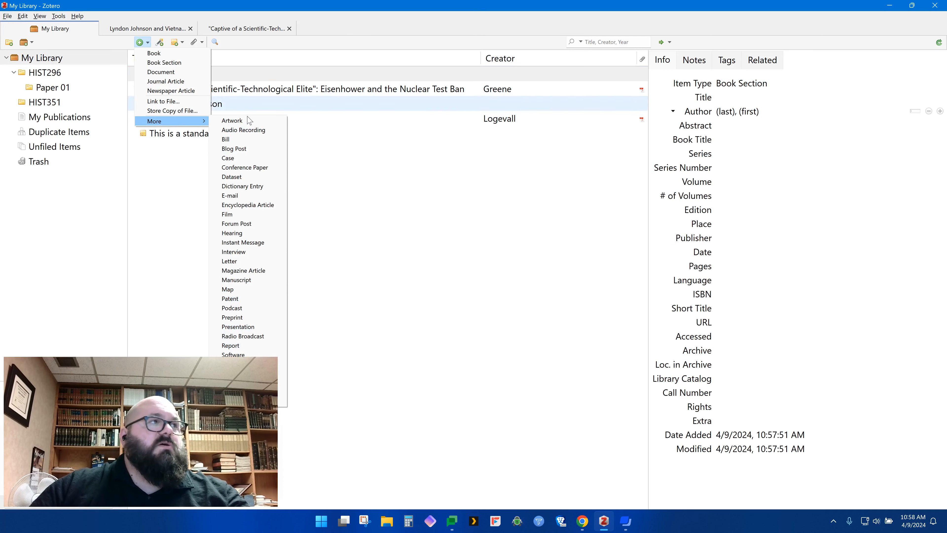
pyautogui.click(406, 250)
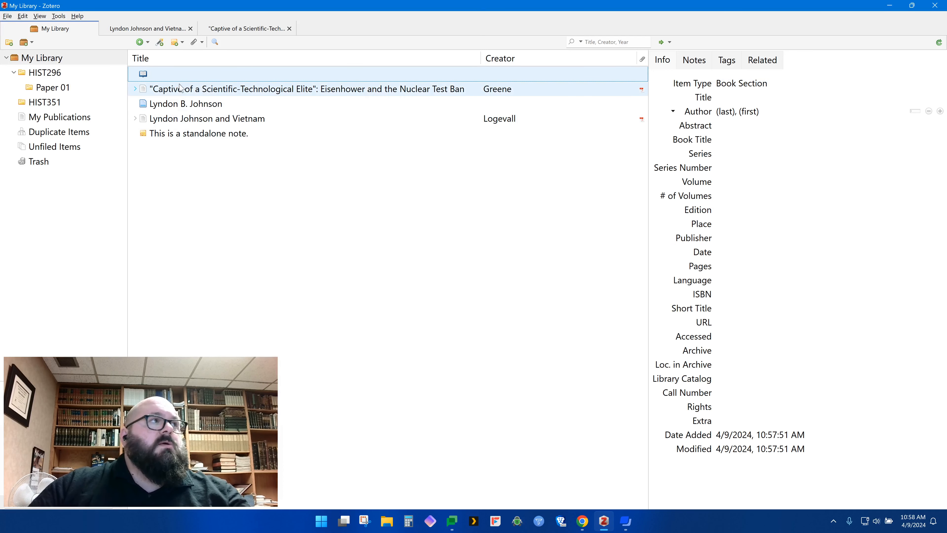
# - View the entry for adding items by identifier, and the options for attaching links and files to the blank item
pyautogui.click(159, 42)
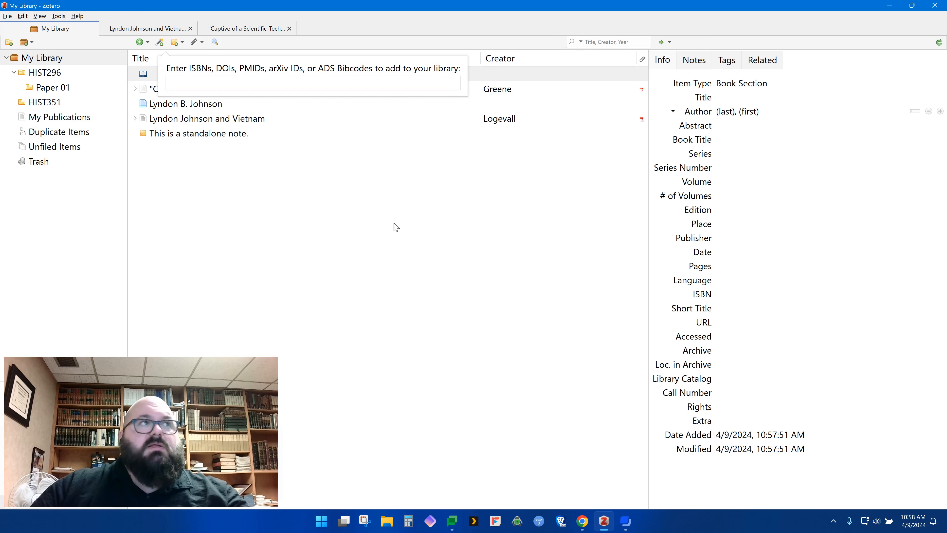
pyautogui.click(357, 210)
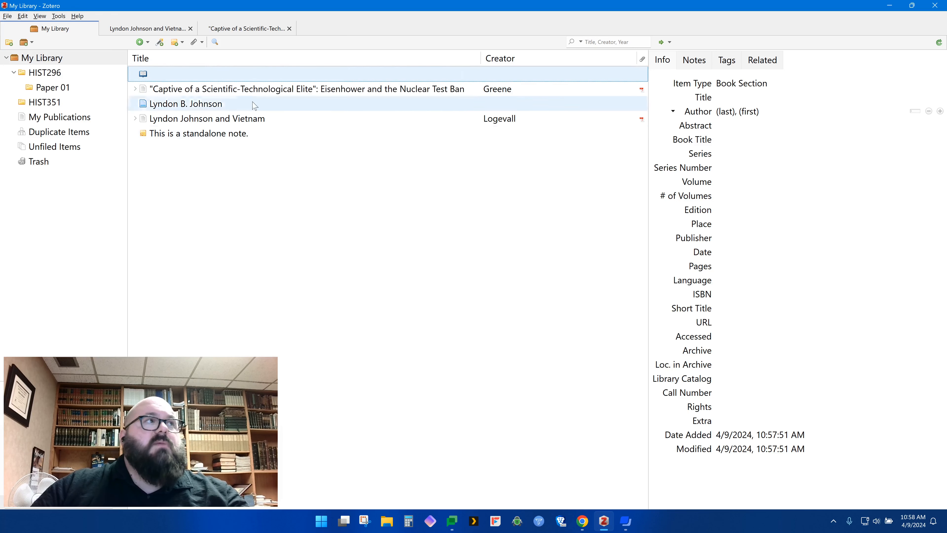
pyautogui.click(204, 43)
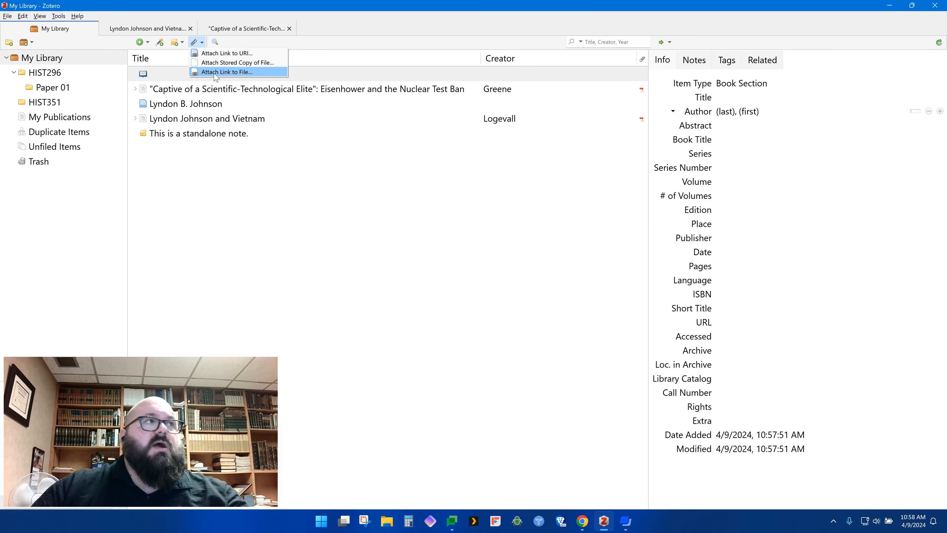
pyautogui.click(288, 260)
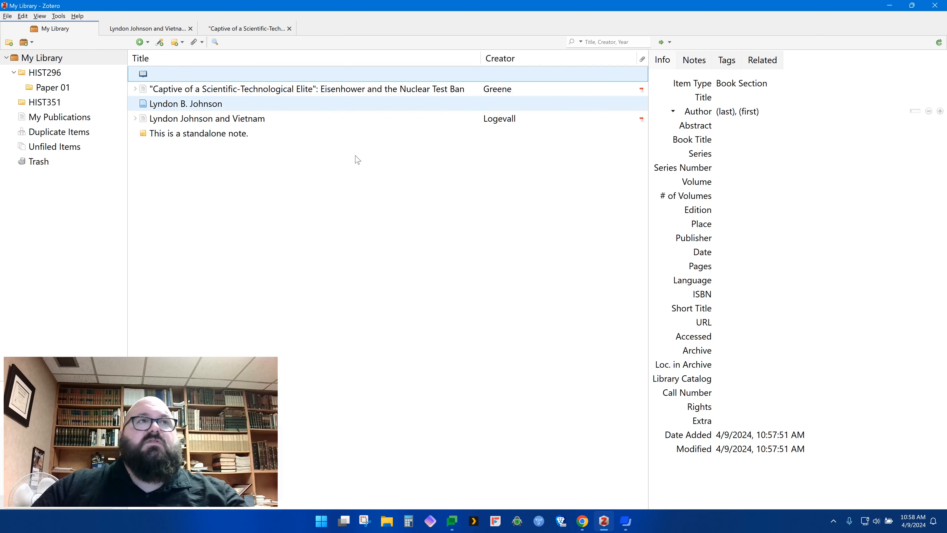
# - Move the blank Book Section item to the trash
pyautogui.rightClick(184, 71)
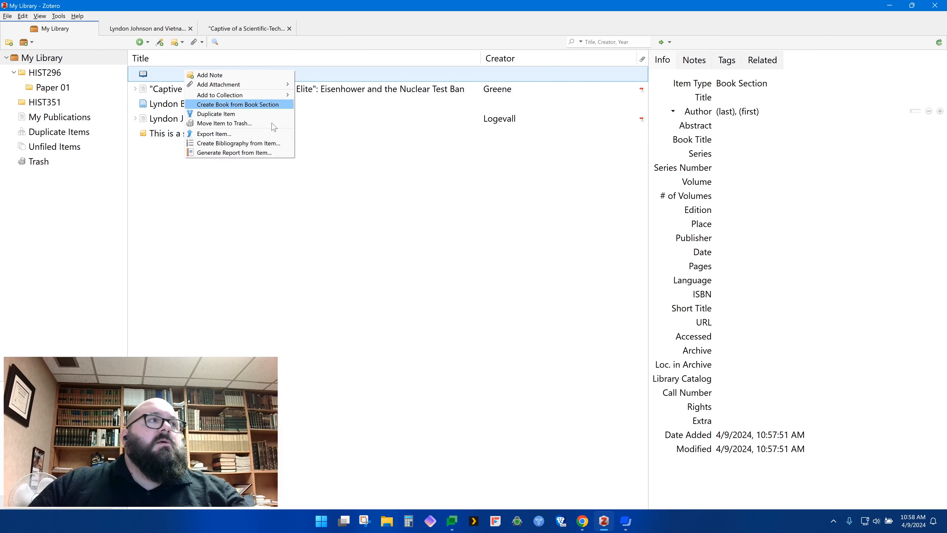
pyautogui.click(216, 127)
pyautogui.click(451, 270)
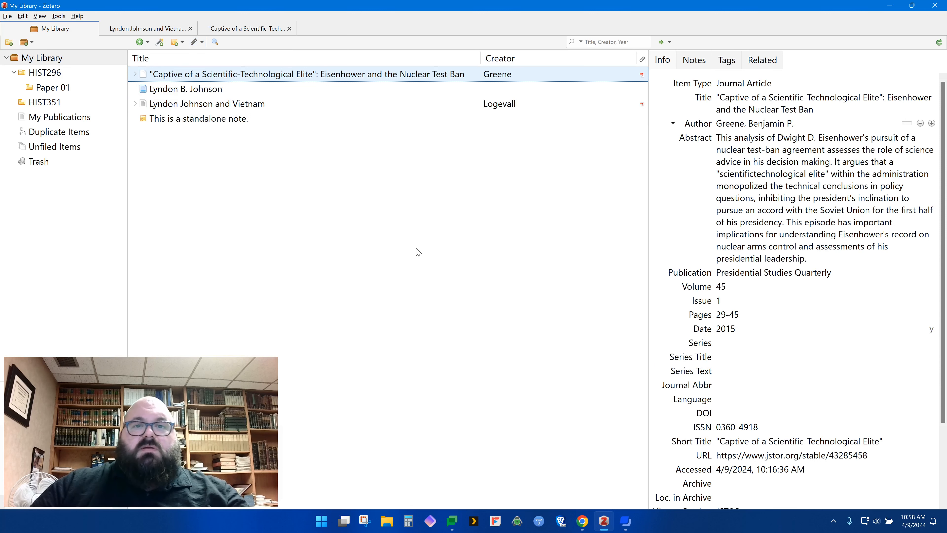
pyautogui.click(626, 522)
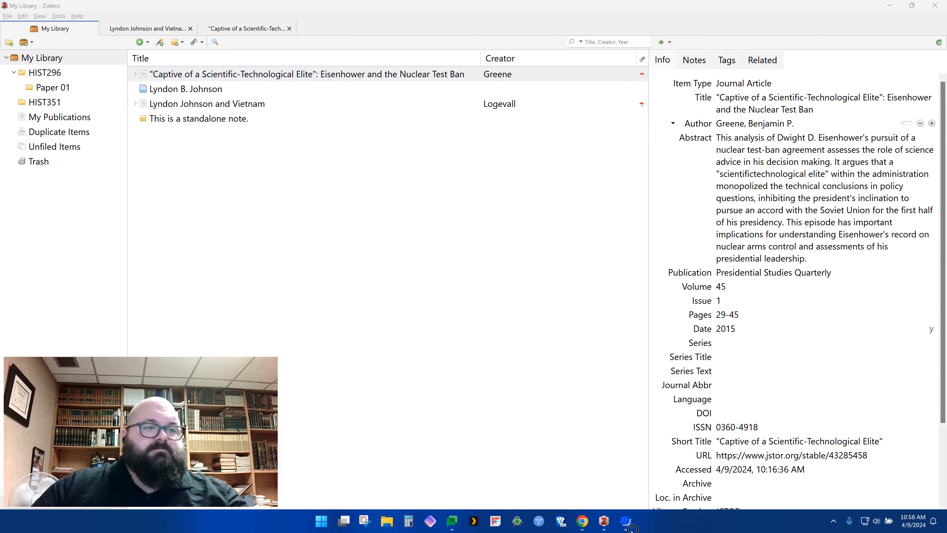